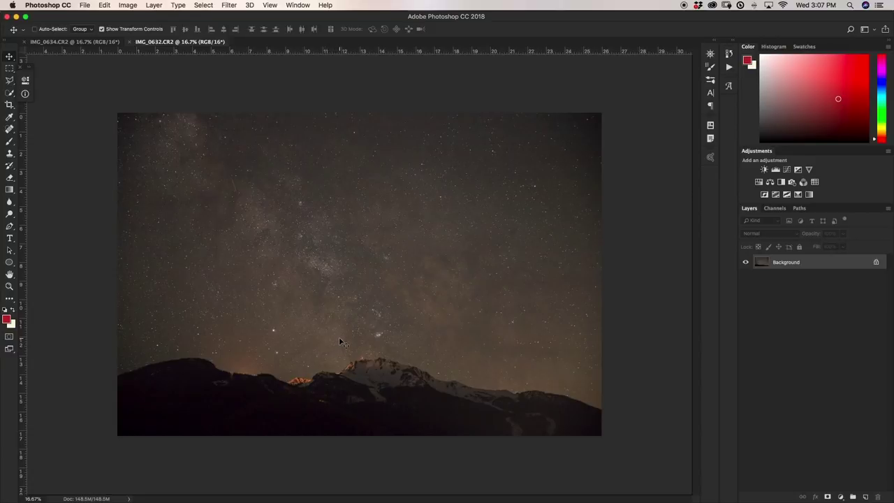
Inspect IMG_0632.CR2 and IMG_0634.CR2 up close, comparing the stars and the mountain foreground in both exposures.
key(super+equal)
key(super+equal)
key(super+equal)
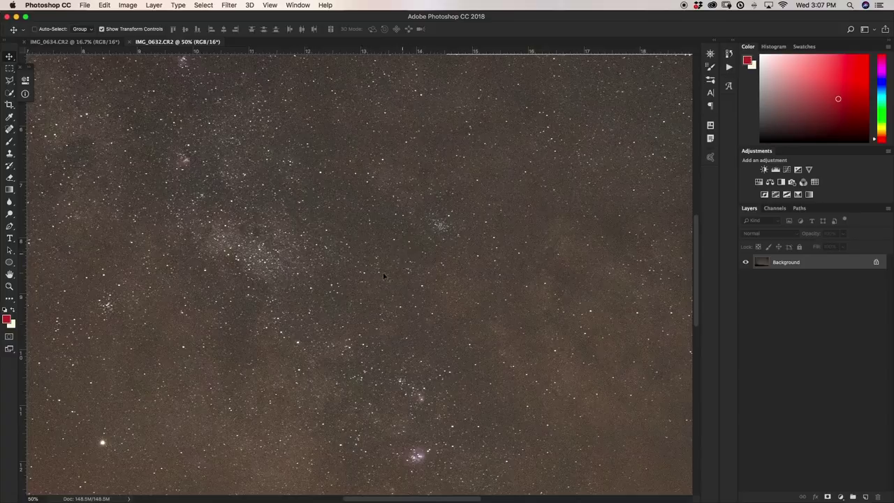
scroll(368, 305, down, 3)
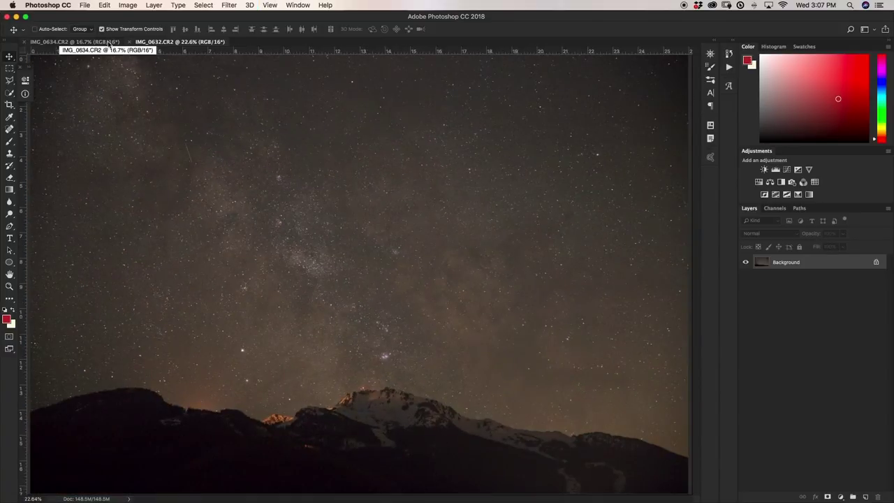
click(109, 42)
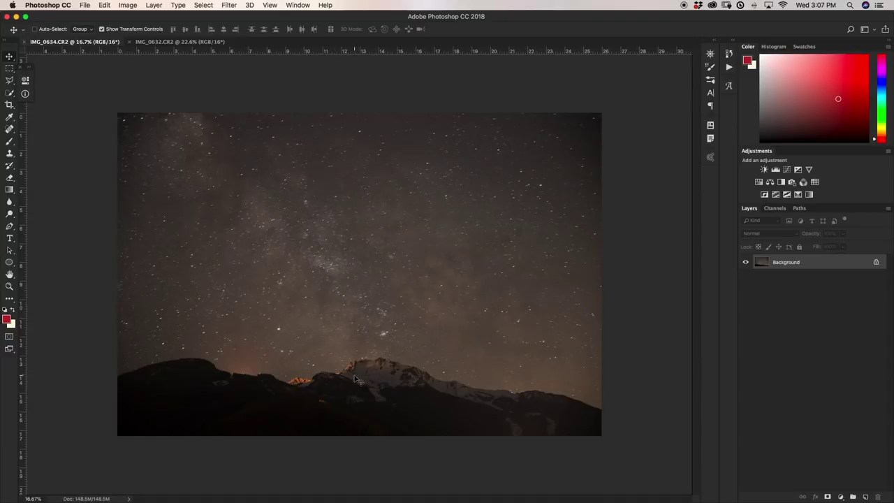
key(super+equal)
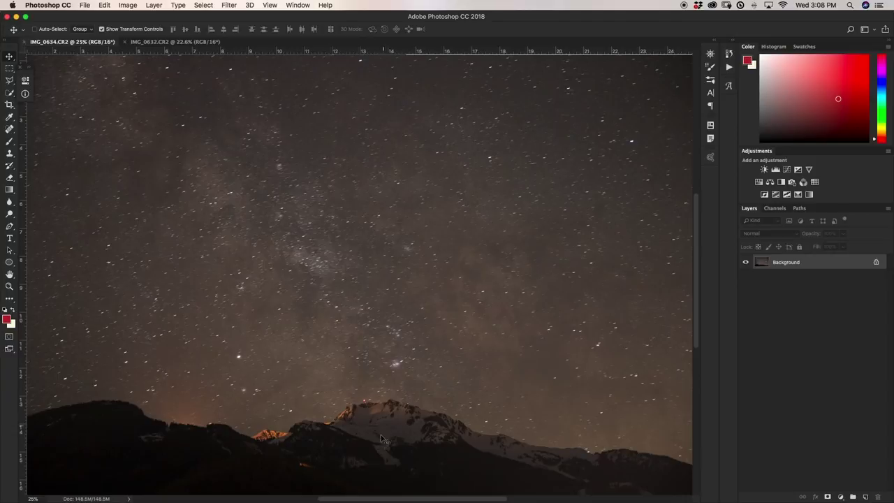
key(super+equal)
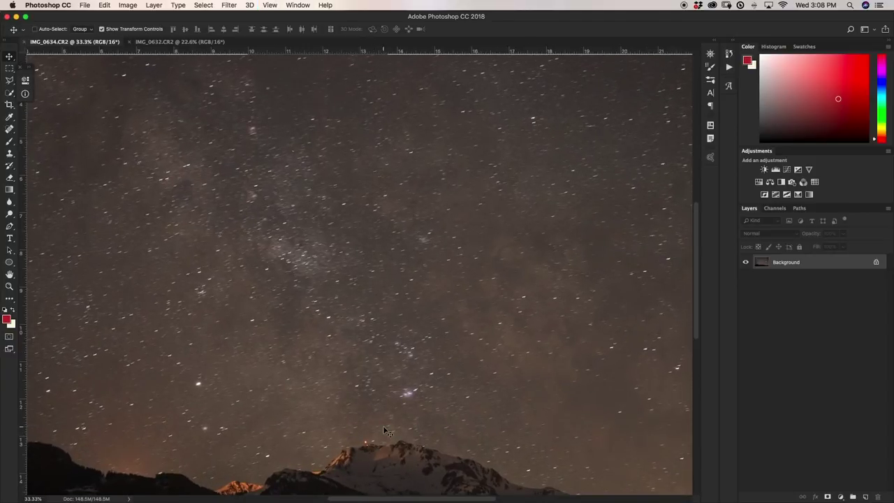
scroll(389, 432, down, 3)
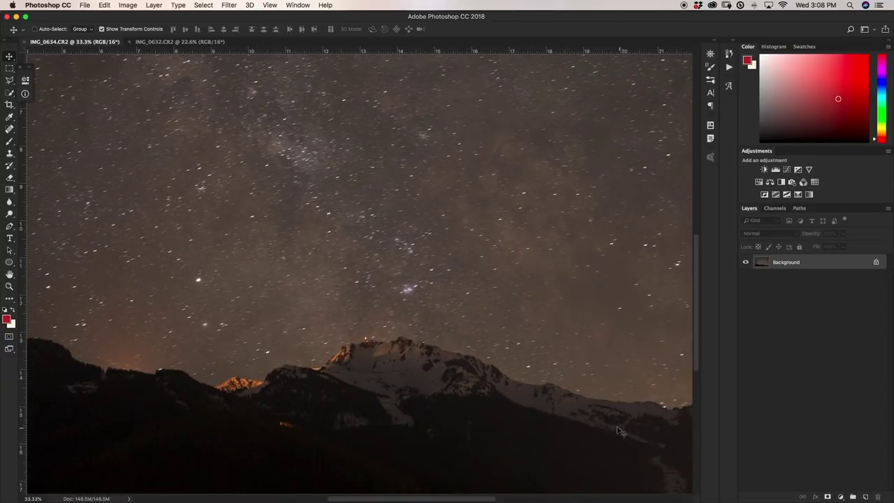
key(super+minus)
key(super+minus)
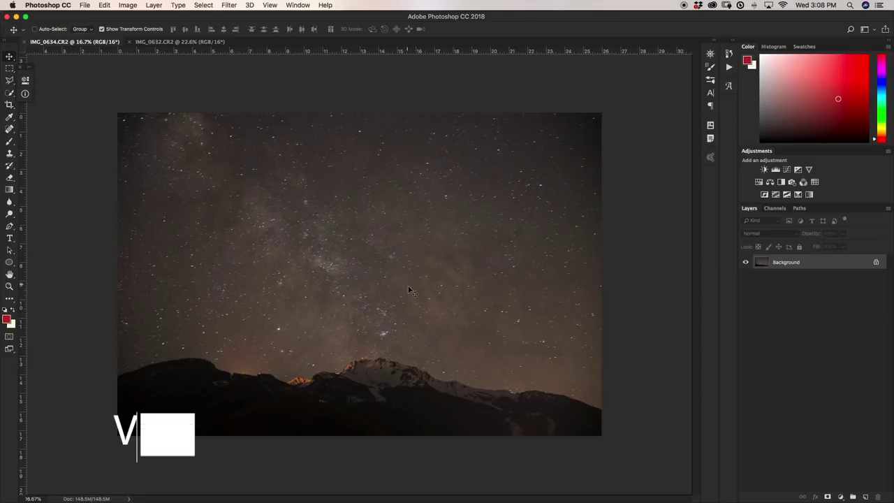
Place the IMG_0634.CR2 photo as an aligned layer over IMG_0632.CR2, naming the upper layer Mountains and the lower one Stars.
click(162, 43)
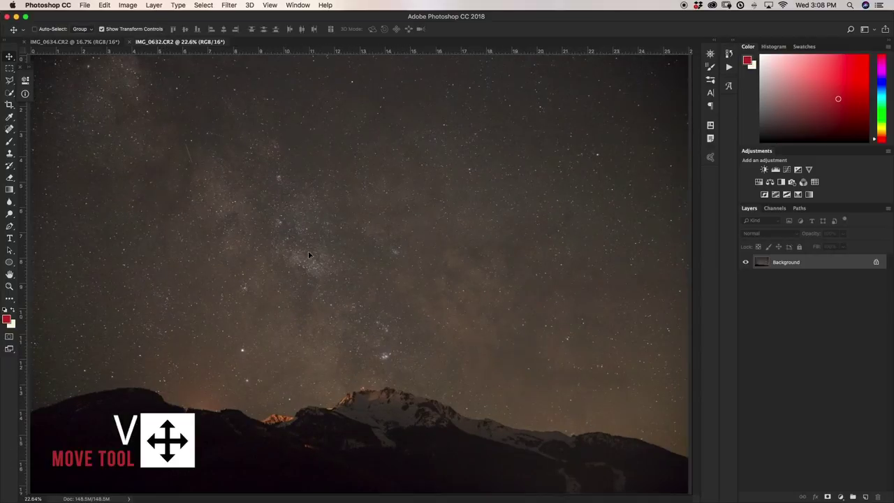
drag(343, 324, 367, 353)
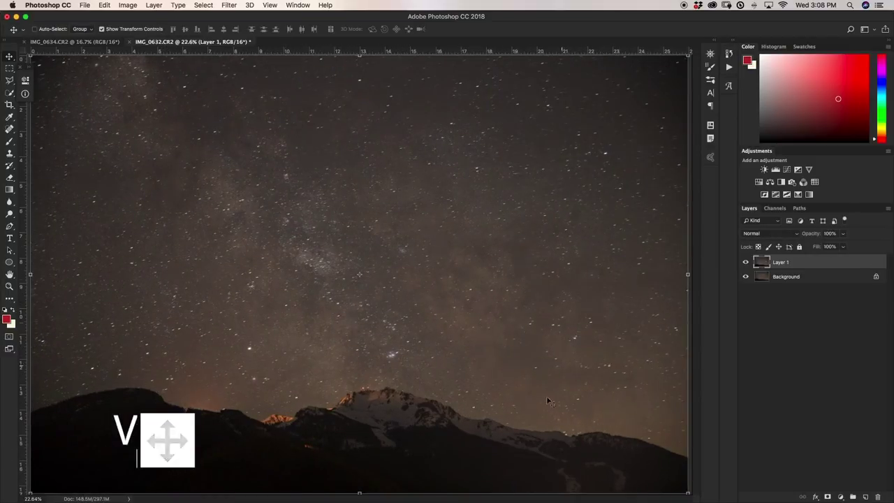
key(super+minus)
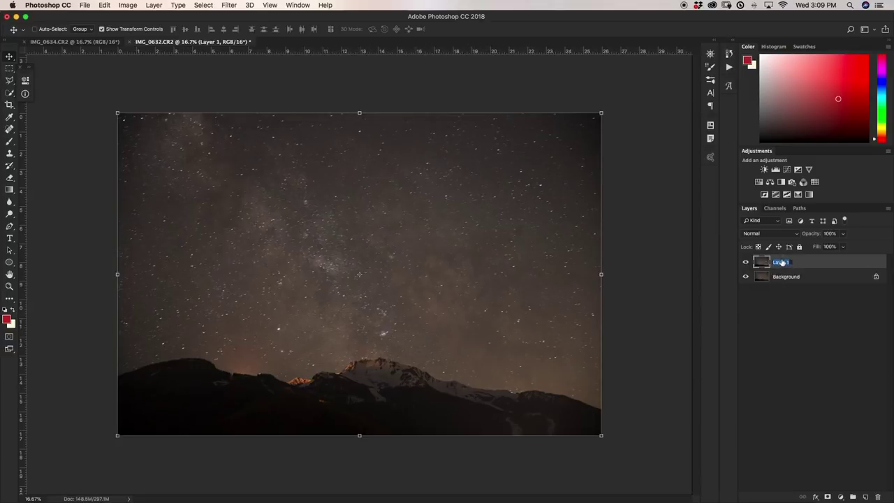
key(BackSpace)
key(Return)
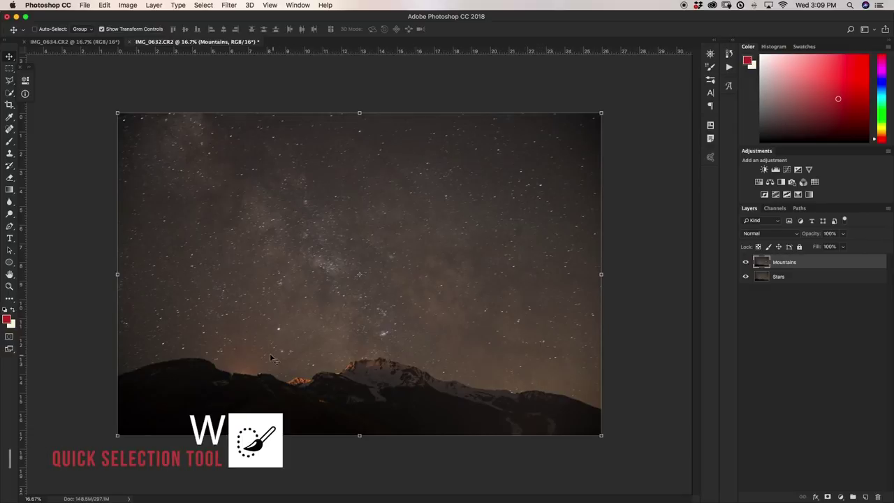
Mask the Mountains layer from a quick selection of the sky that excludes the mountains, and invert the mask to hide its sky.
key(w)
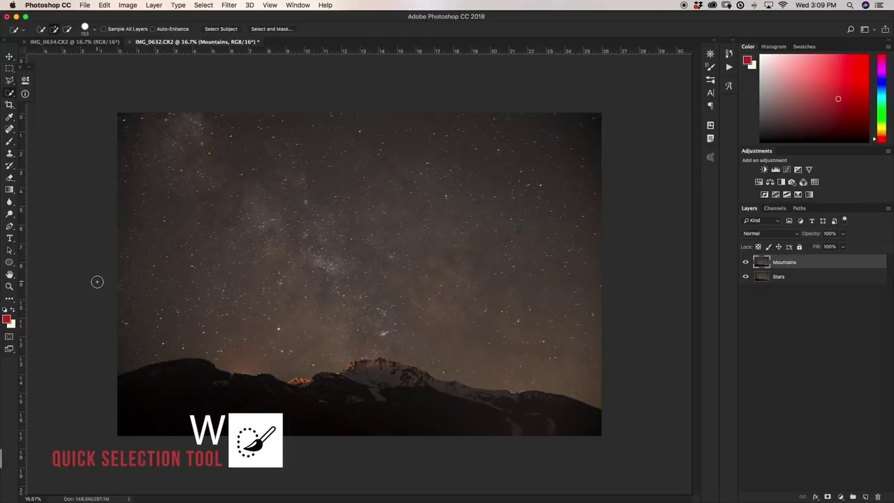
mouse_move(202, 317)
mouse_down()
mouse_move(390, 307)
mouse_move(459, 313)
mouse_up()
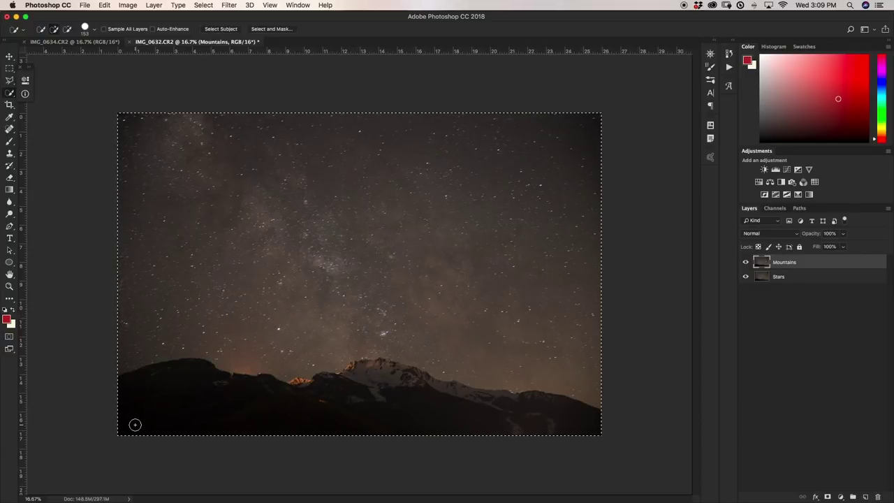
key(alt)
mouse_move(119, 424)
mouse_down()
mouse_move(160, 403)
mouse_move(203, 401)
mouse_move(441, 414)
mouse_up()
click(828, 498)
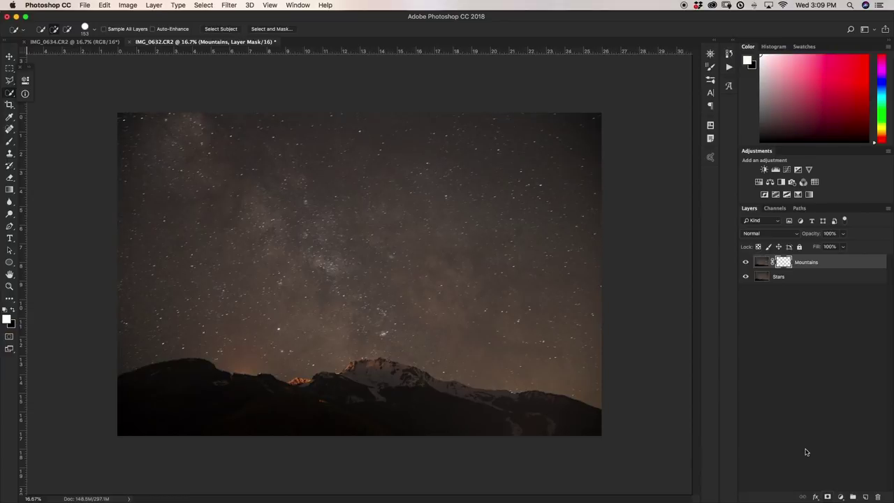
key(super+i)
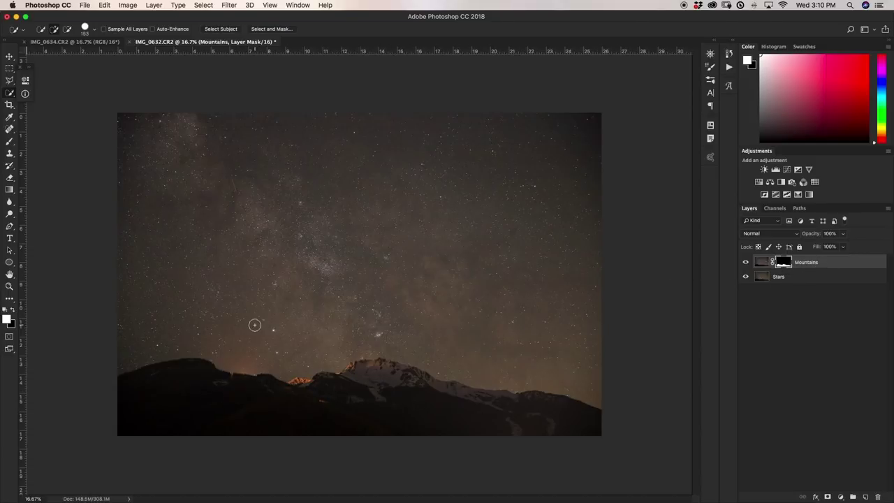
Check the blend by toggling the Mountains layer's visibility and inspecting the edge between ridge and sky up close.
click(745, 263)
click(745, 263)
key(super+plus)
key(super+plus)
key(super+plus)
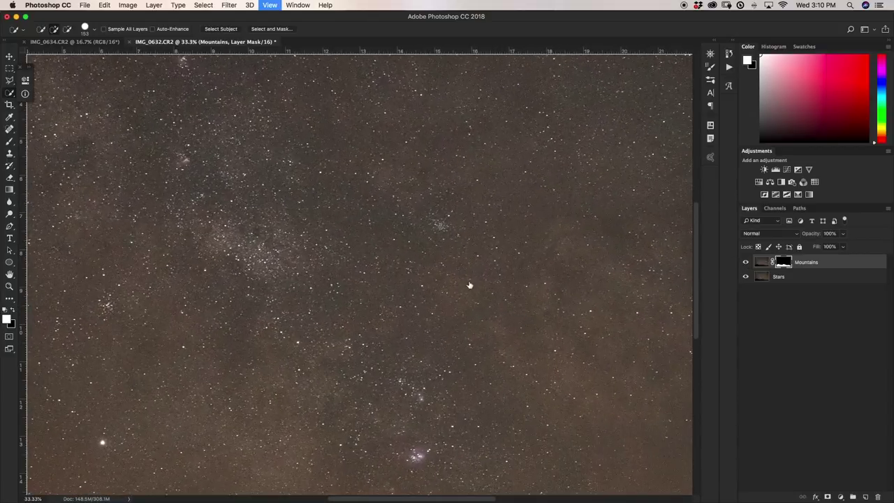
scroll(448, 178, down, 5)
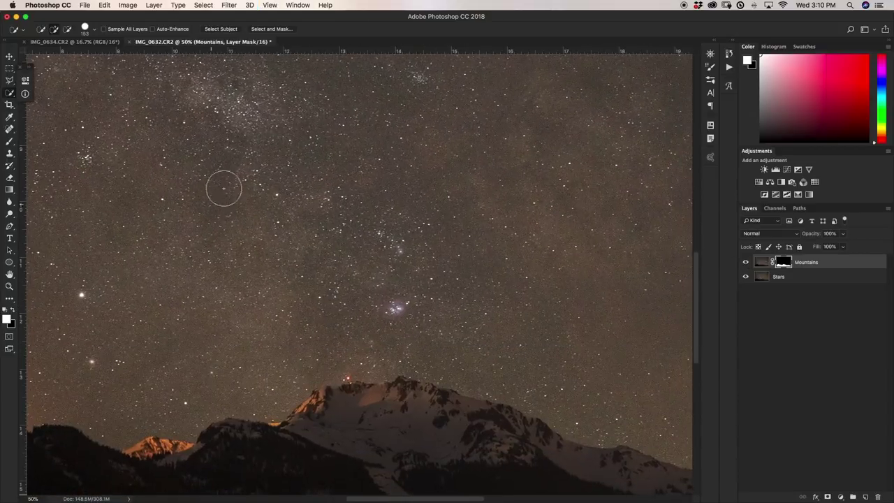
scroll(424, 213, down, 2)
scroll(423, 213, down, 2)
key(super+r)
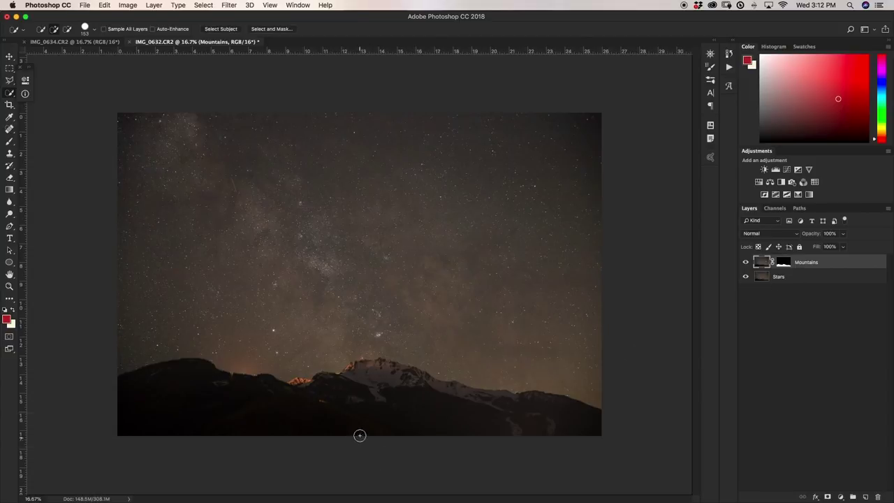
Group the Mountains and Stars layers and name the group Breakdown.
shift+click(803, 277)
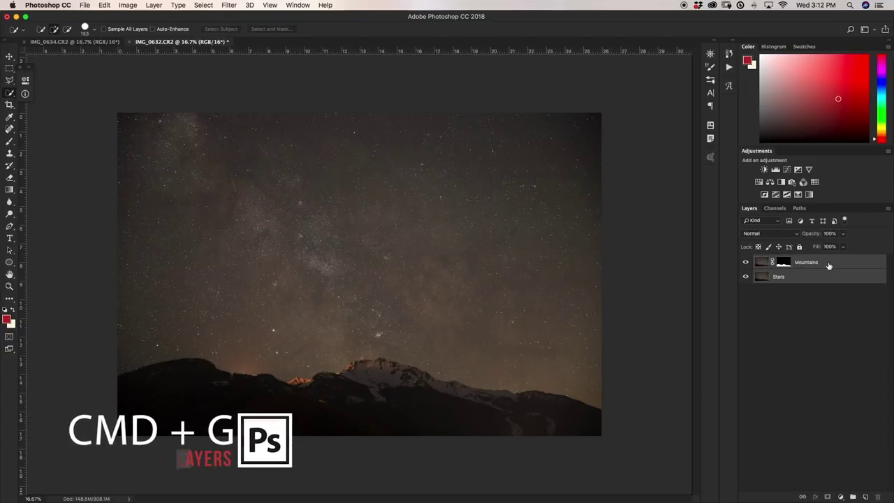
key(super+g)
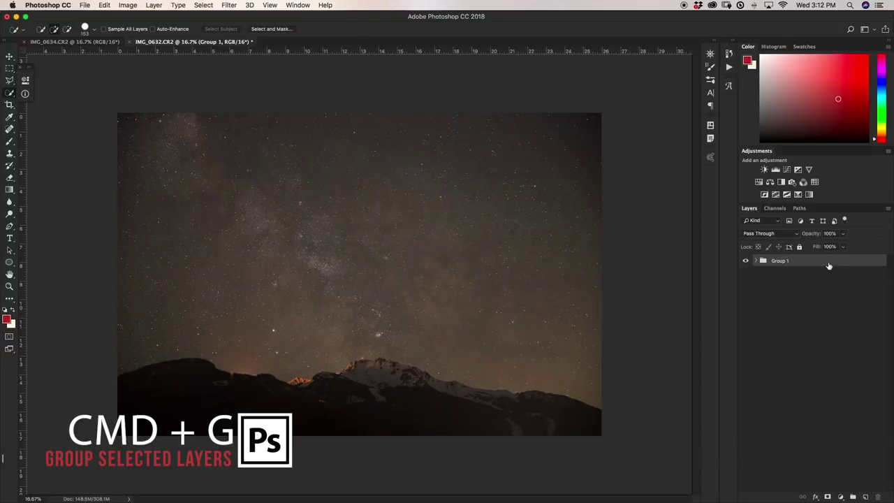
double_click(779, 261)
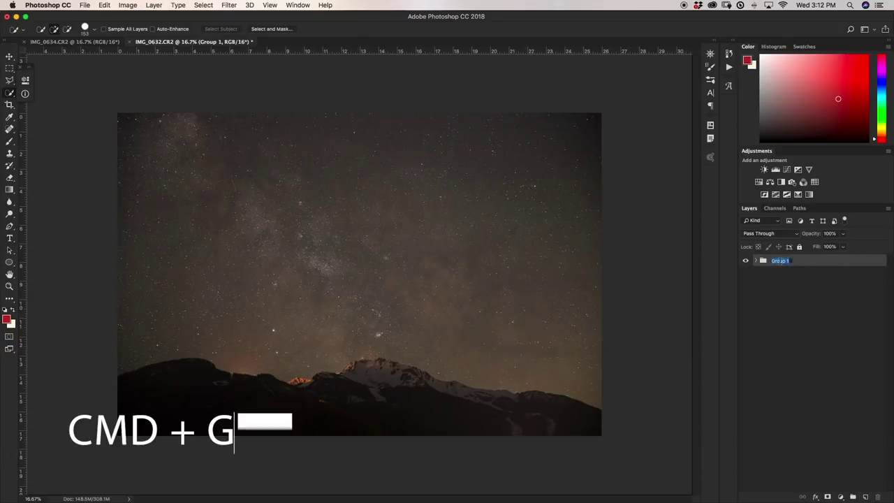
text(Brea)
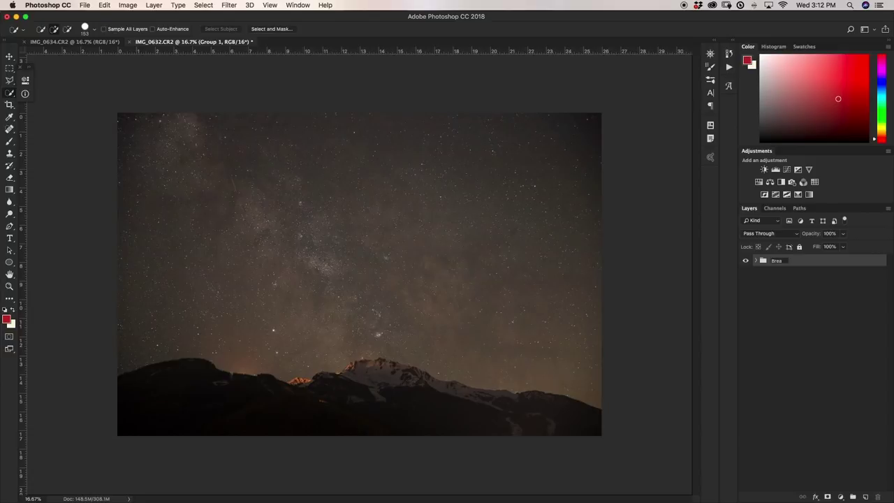
text(kdown)
key(Return)
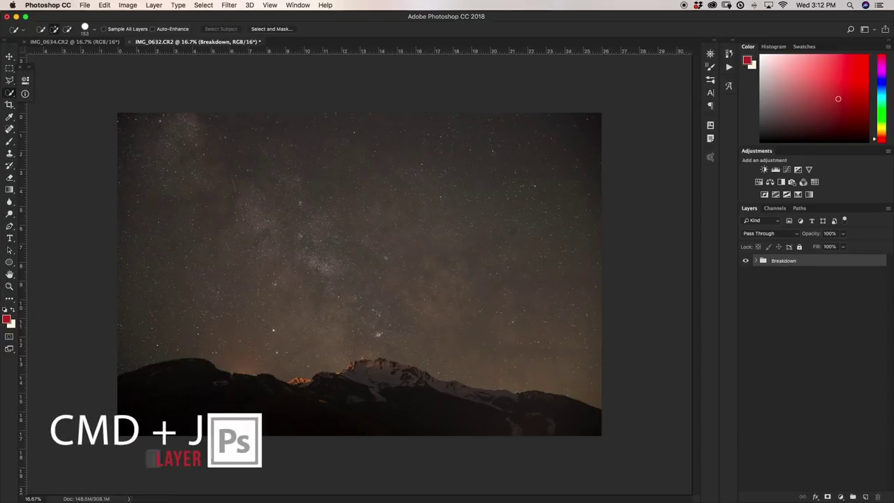
Merge a duplicate of the Breakdown group into a single layer named Stars, keeping the original group hidden below it.
key(super+j)
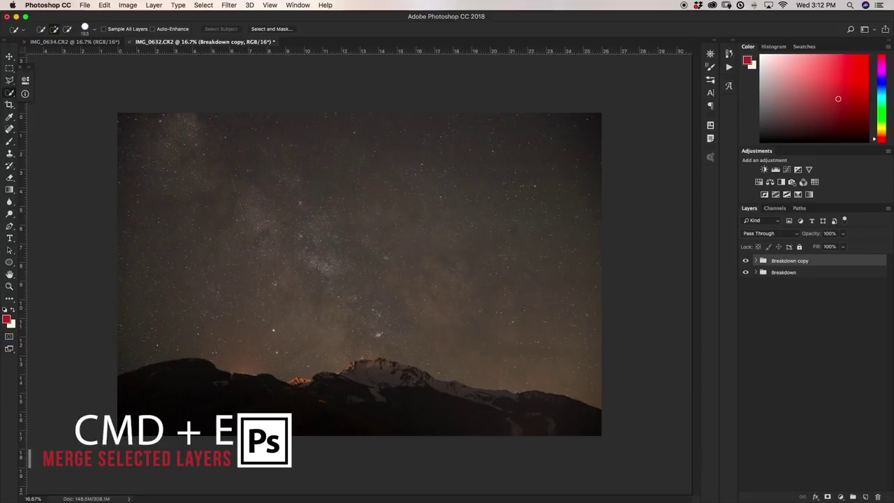
key(super+e)
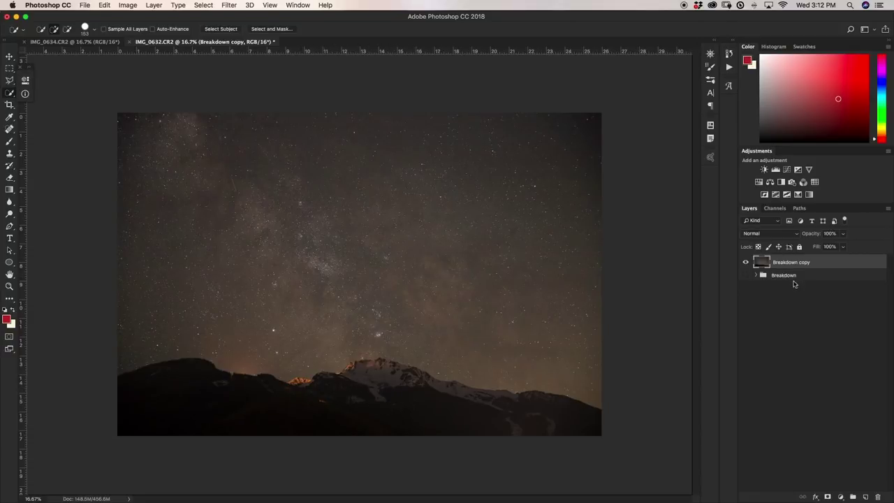
click(756, 276)
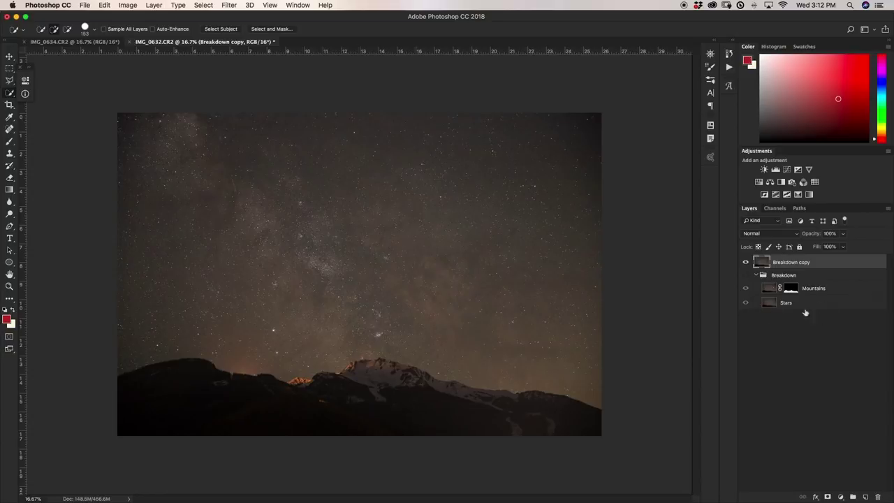
key(super+z)
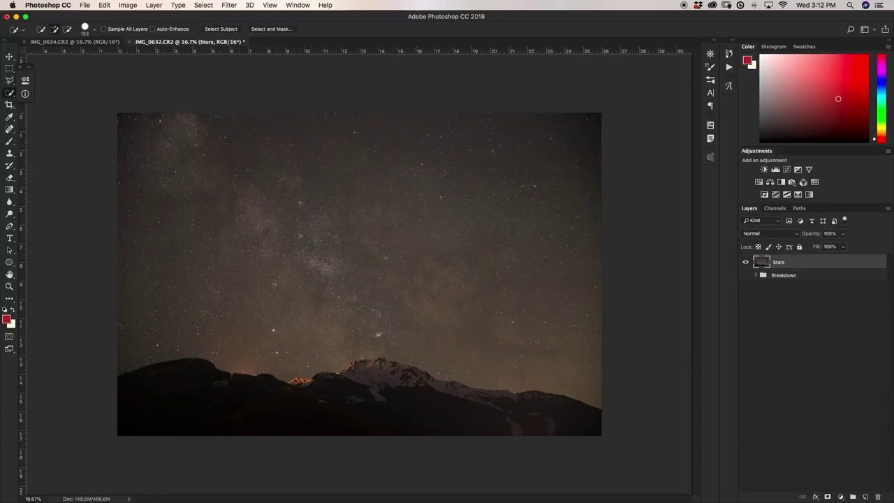
Convert the merged Stars layer to a smart object.
right_click(795, 266)
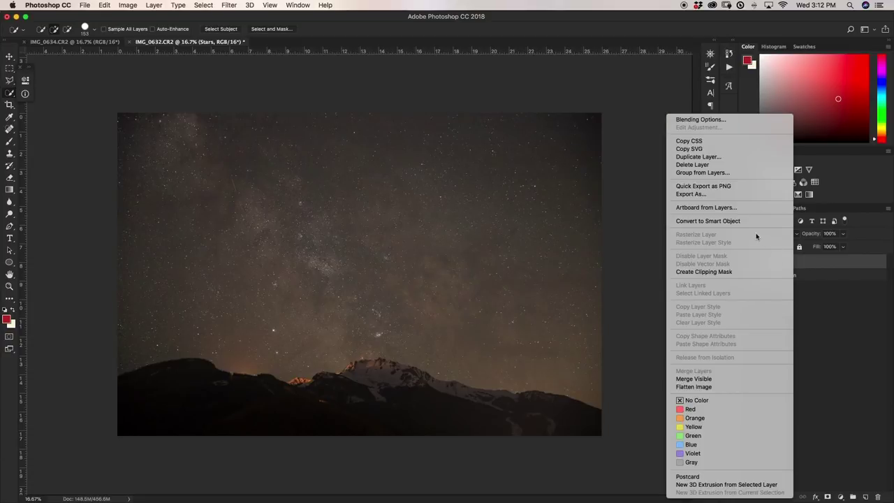
click(820, 269)
right_click(796, 263)
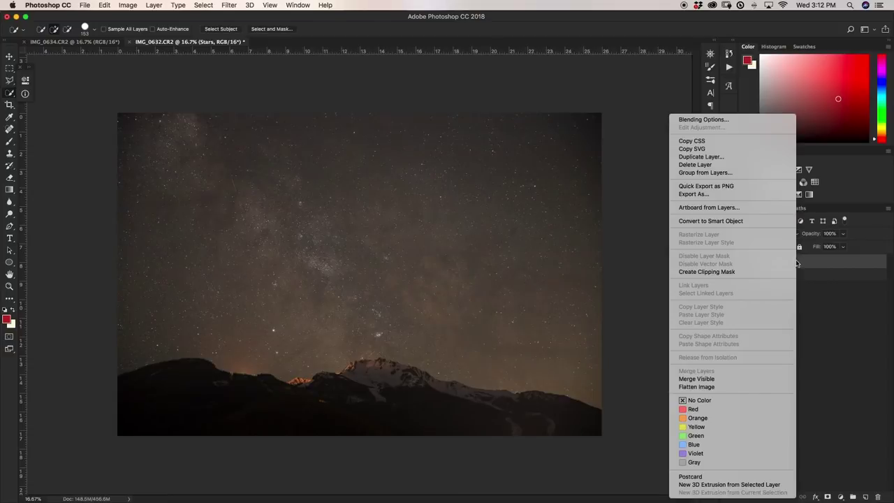
click(757, 222)
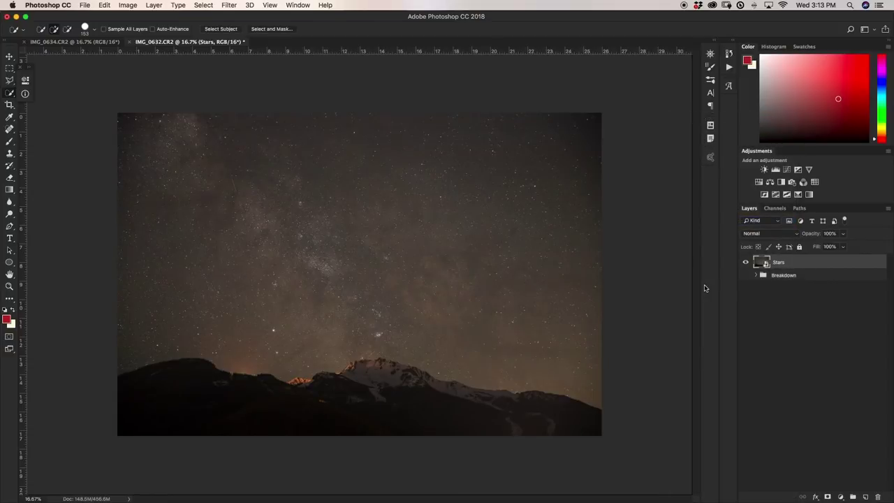
Open the Camera Raw filter on the Stars smart object and set Temperature to -30 and Tint to +3.
click(228, 5)
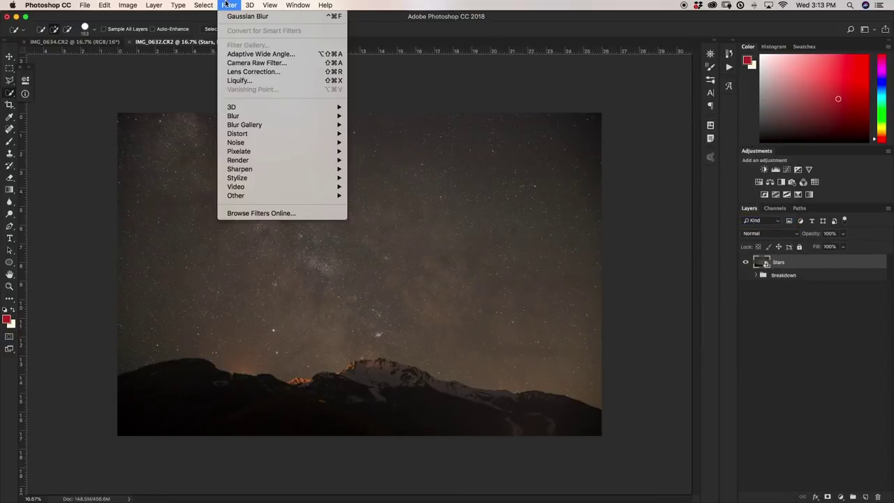
click(241, 62)
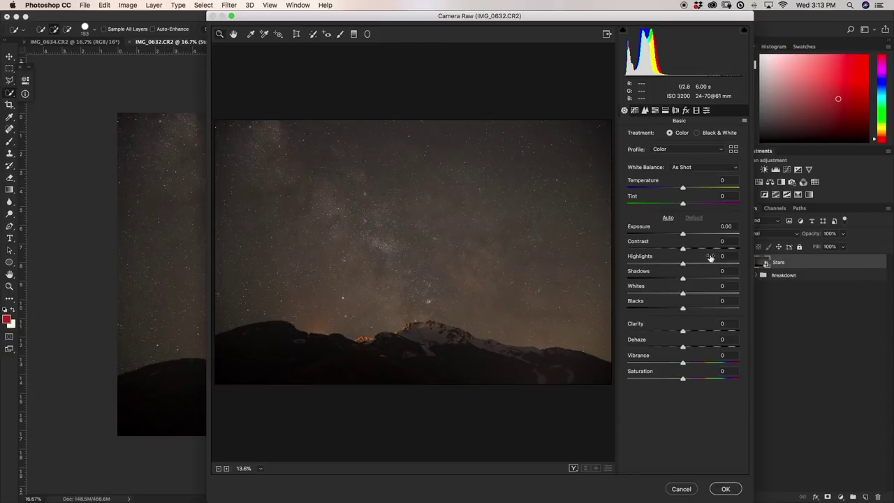
click(642, 111)
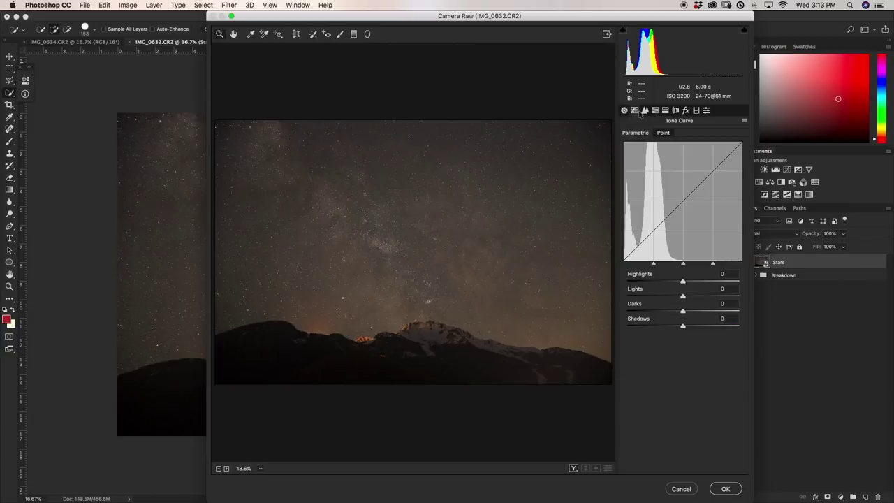
click(646, 112)
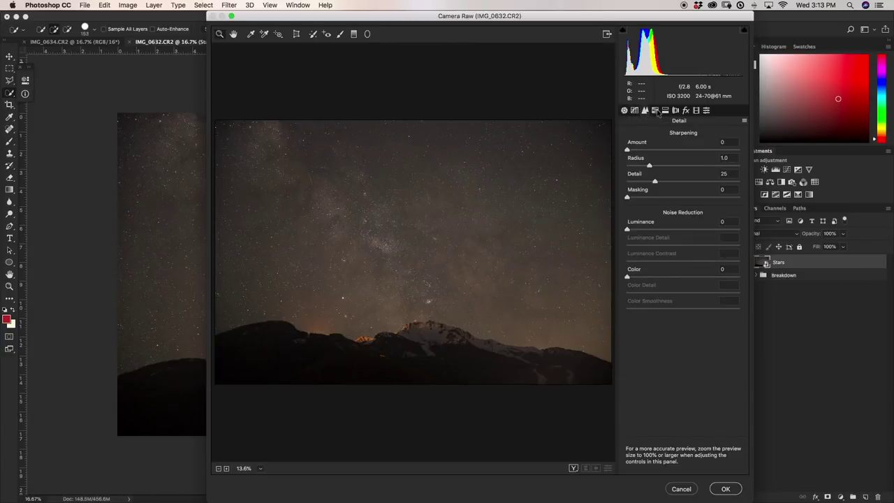
click(664, 112)
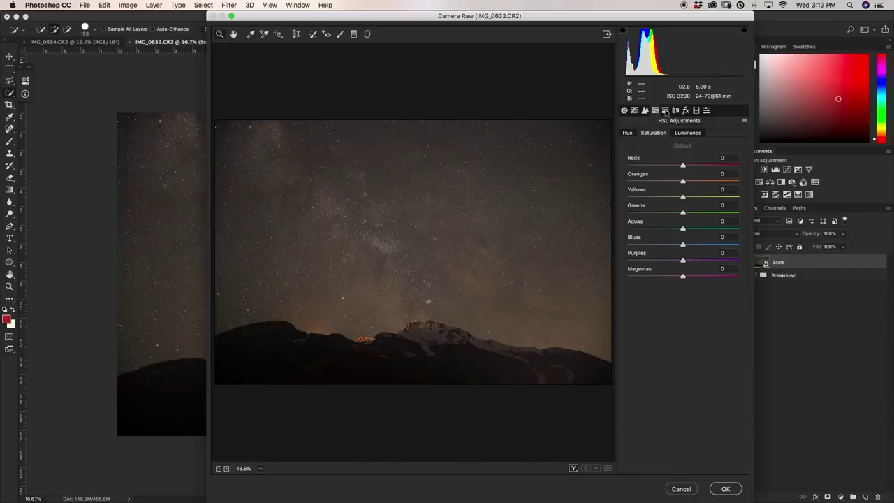
click(675, 111)
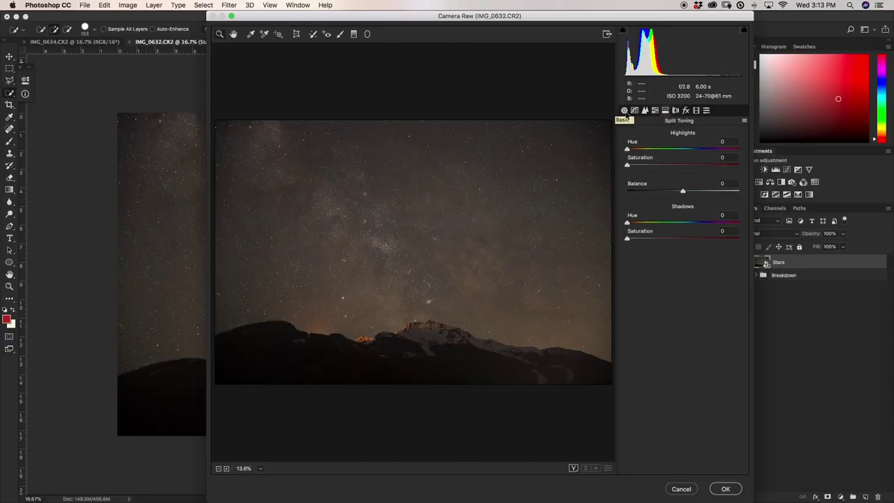
click(624, 111)
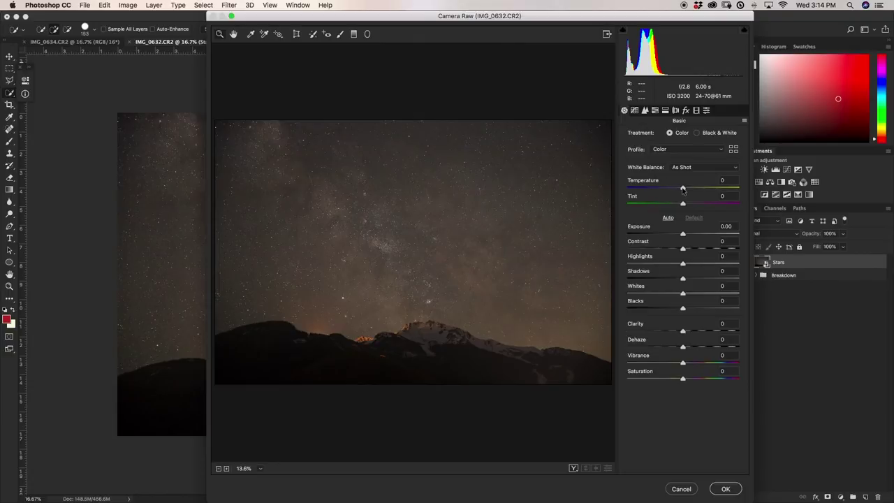
mouse_move(683, 188)
mouse_down()
mouse_move(647, 188)
mouse_move(665, 188)
mouse_up()
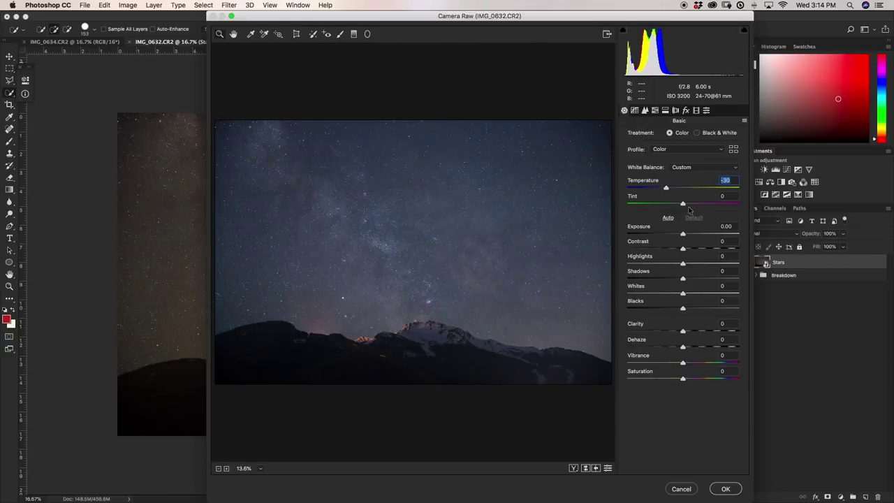
drag(684, 202, 685, 202)
Set the parametric tone curve to Highlights +43, Lights +52, Darks -14 and Shadows -5, and luminance noise reduction to 10.
click(636, 112)
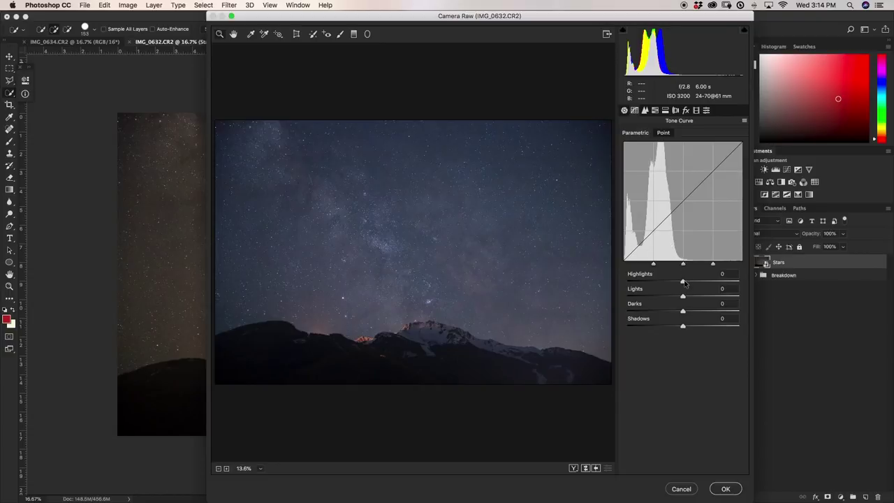
drag(683, 282, 701, 297)
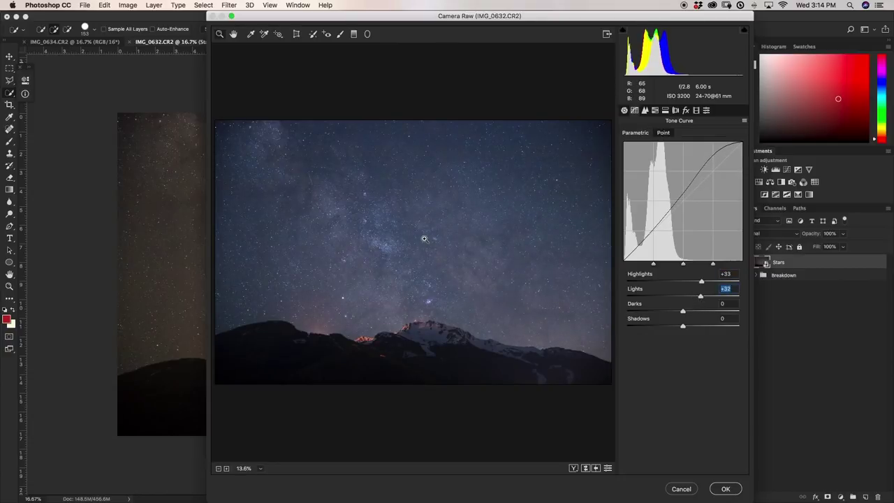
mouse_move(684, 314)
mouse_down()
mouse_move(709, 298)
mouse_move(674, 312)
mouse_move(680, 327)
mouse_up()
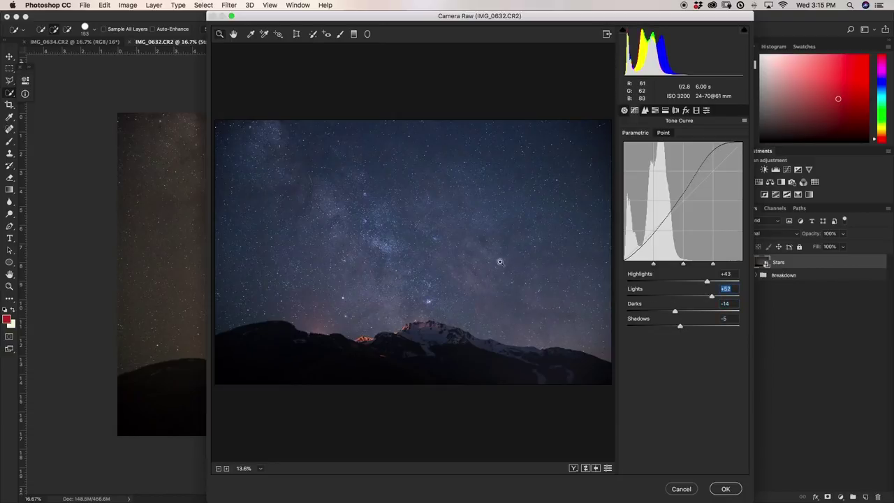
click(647, 110)
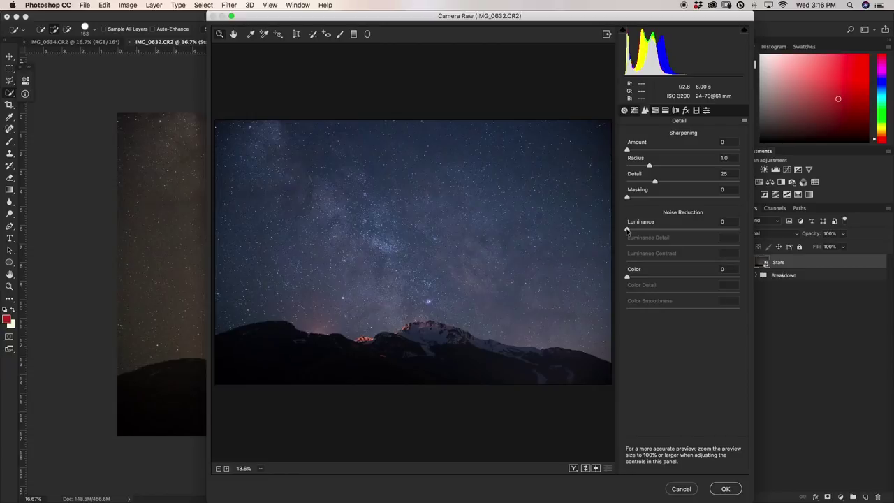
drag(627, 231, 639, 231)
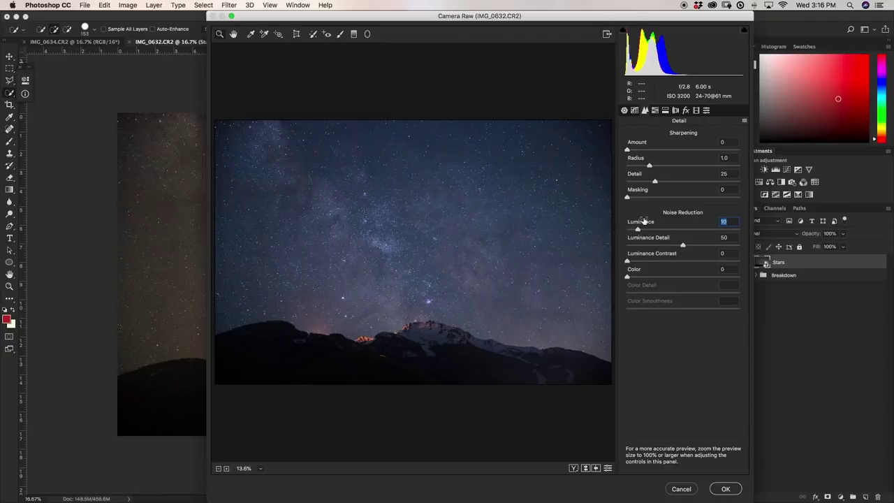
Adjust HSL with Blues at +11 hue and +18 saturation, and raise the hue and saturation of Purples slightly.
click(655, 110)
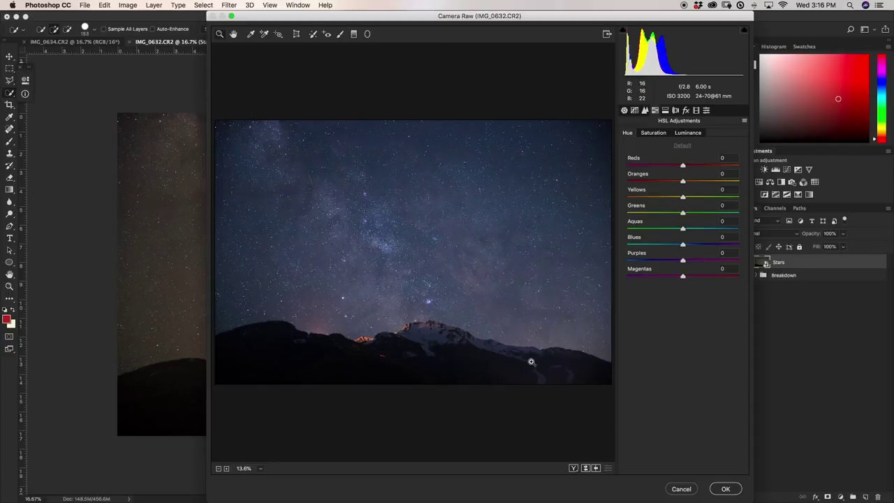
drag(683, 246, 712, 261)
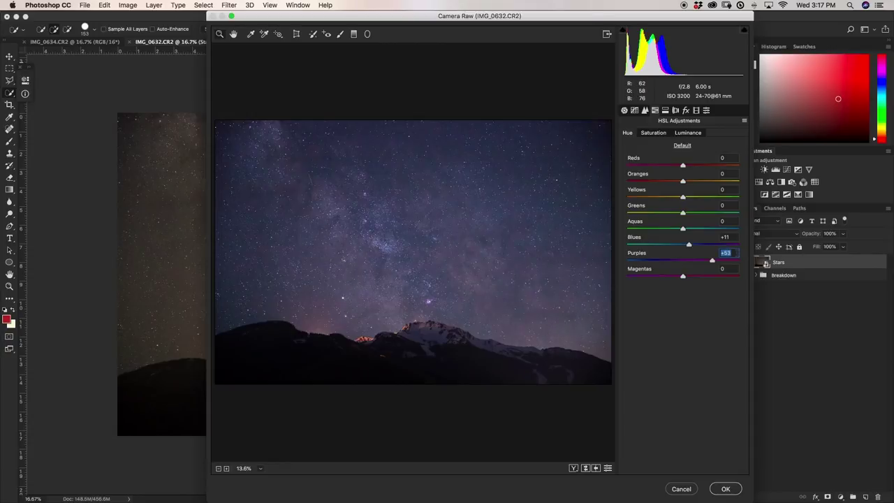
drag(712, 261, 692, 262)
click(662, 133)
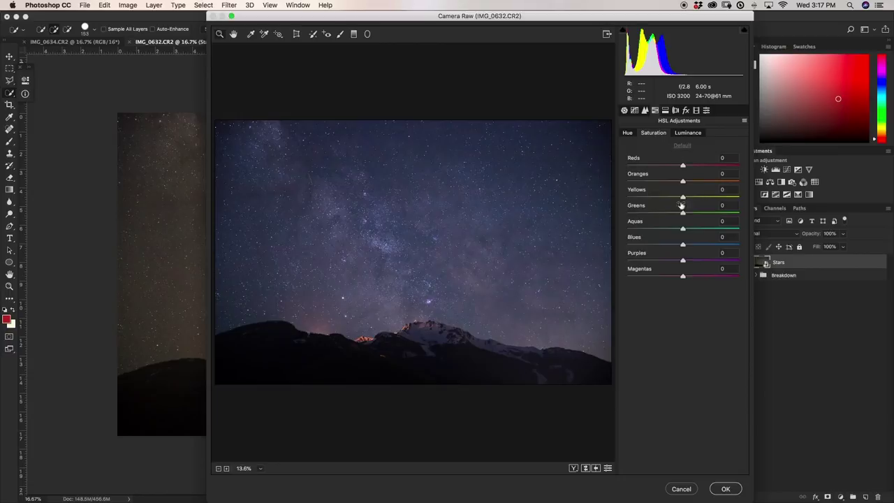
drag(684, 246, 692, 245)
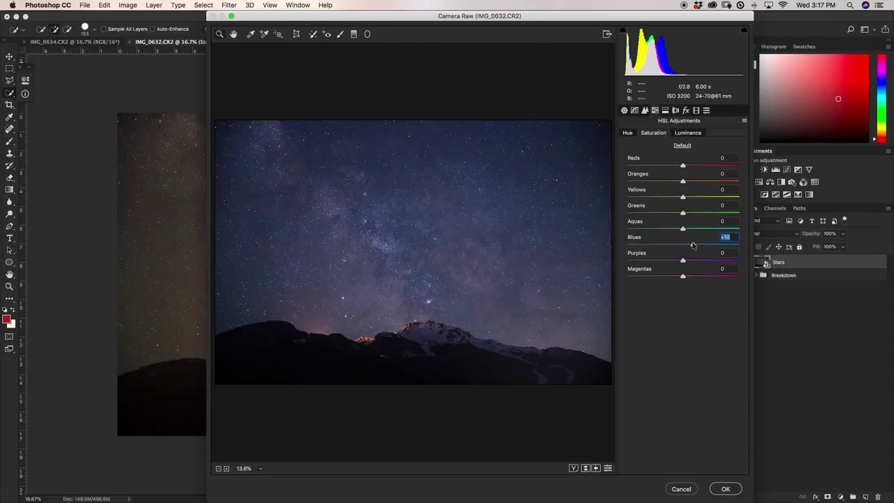
drag(683, 261, 690, 262)
Raise the HSL luminance of Purples to +49 and of Blues slightly.
click(683, 145)
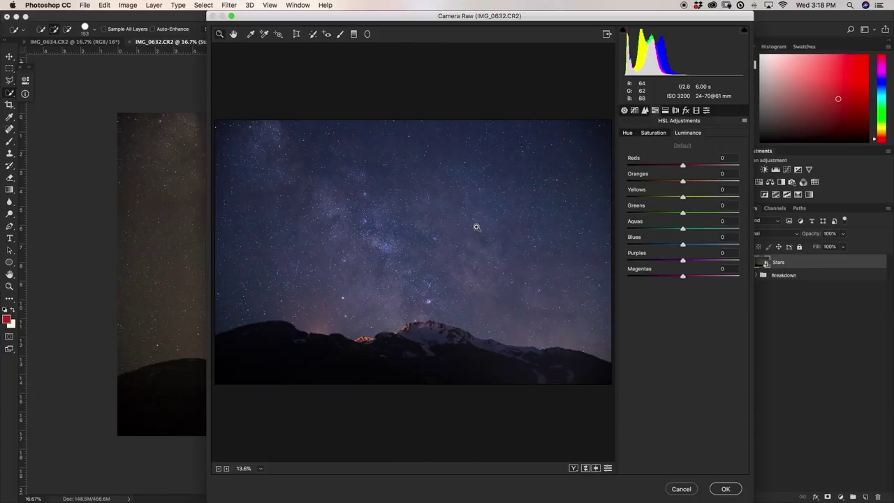
drag(682, 260, 709, 261)
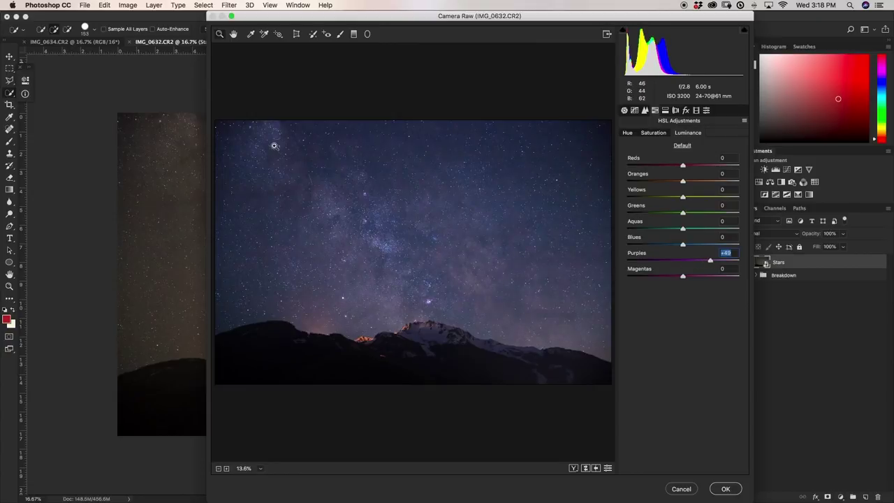
drag(683, 244, 685, 244)
Set Dehaze to +10 and Vibrance to +4, and apply the Camera Raw filter to the Stars layer.
click(624, 111)
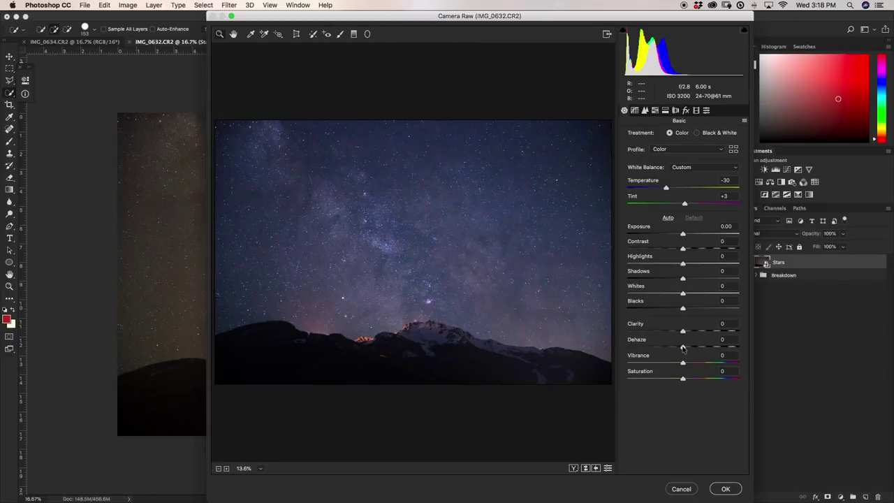
drag(684, 348, 686, 348)
drag(688, 348, 689, 349)
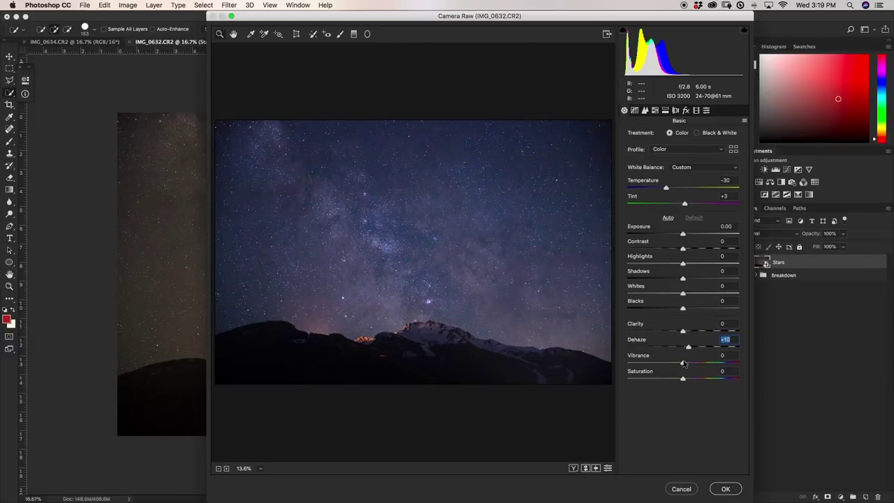
drag(683, 362, 687, 363)
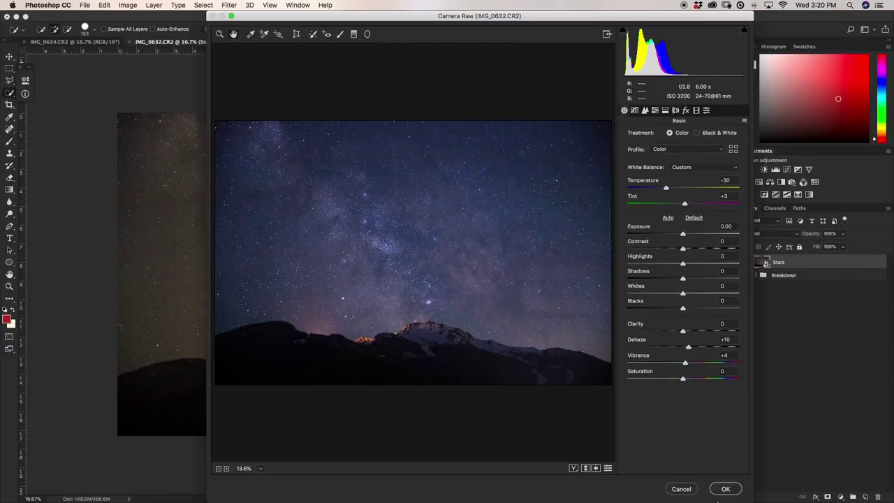
click(726, 489)
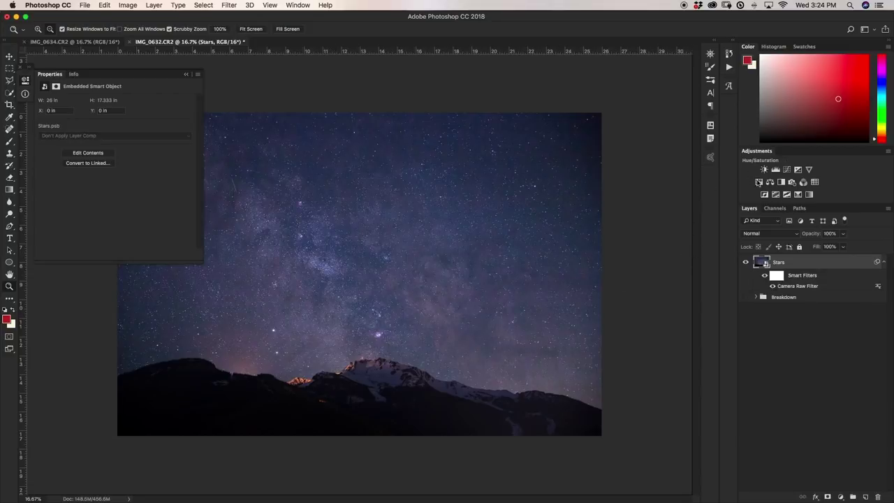
Add a Hue/Saturation adjustment layer above the Stars layer and target its Blues range.
click(759, 182)
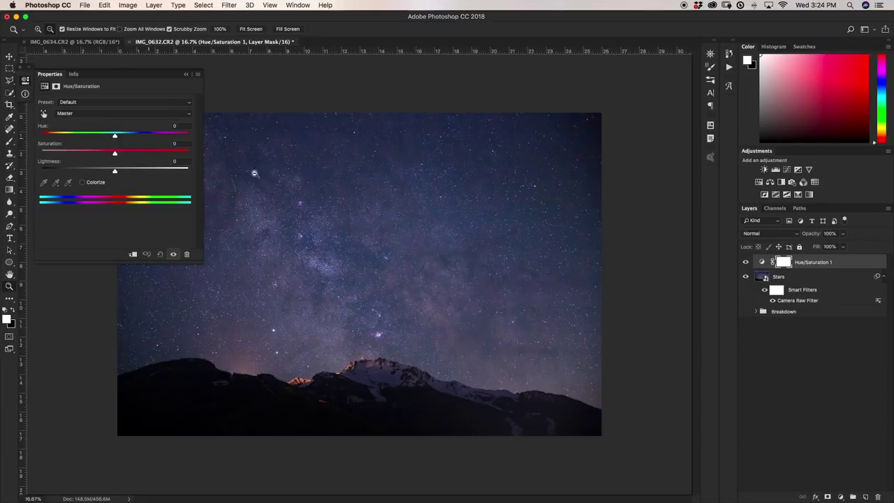
click(78, 118)
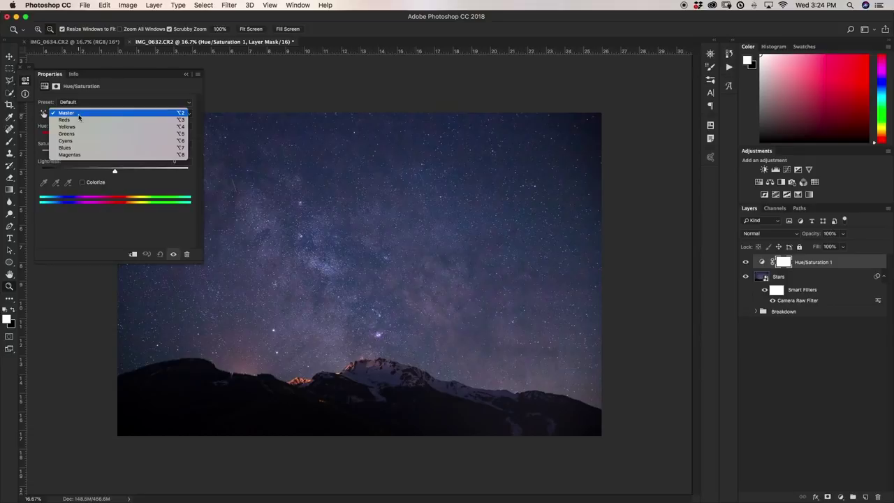
click(78, 147)
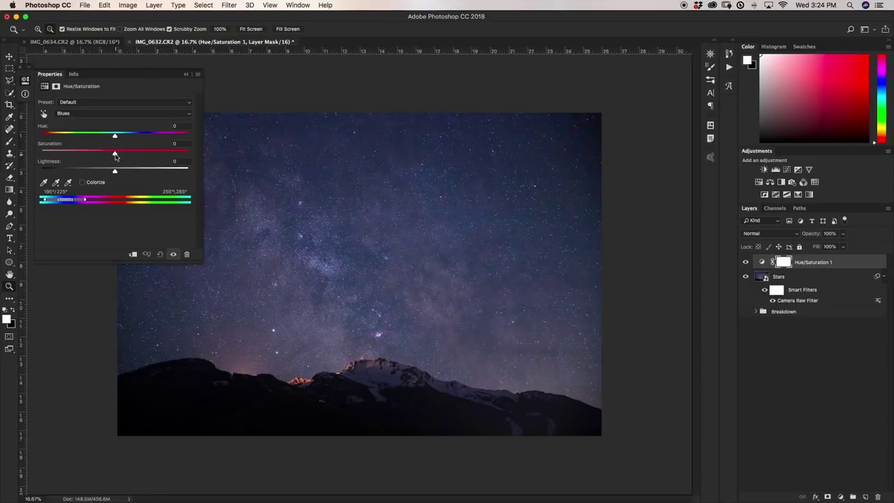
Push the Blues saturation to +100 to preview the affected areas, and reset it to 0.
drag(115, 154, 224, 150)
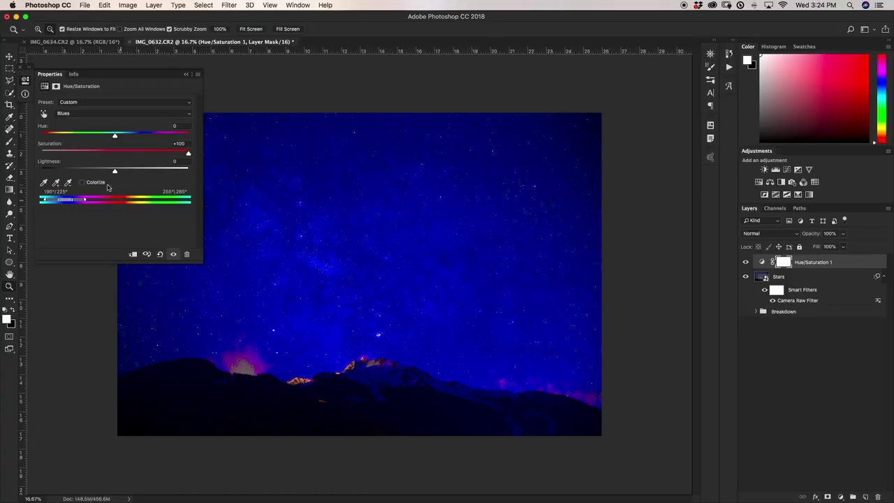
click(51, 145)
text(0)
key(Return)
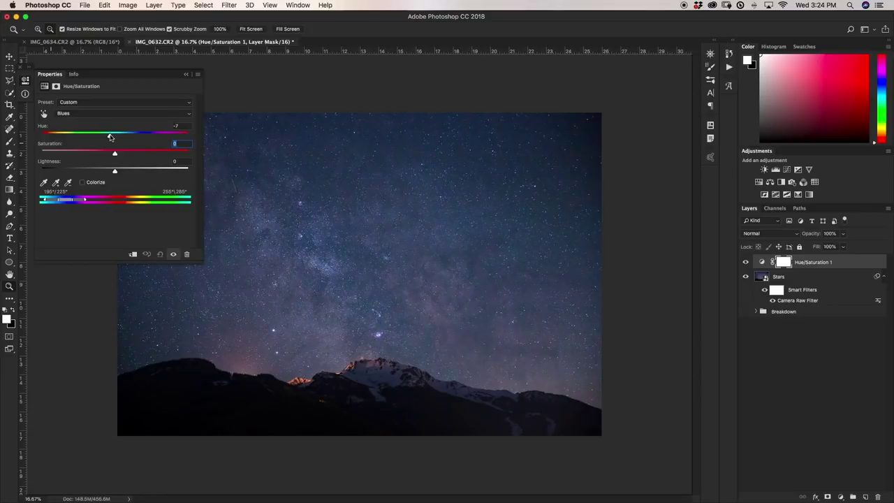
Set the Blues range to Hue -7 and Saturation +6, and rename the adjustment layer Hue Stars.
drag(116, 156, 120, 154)
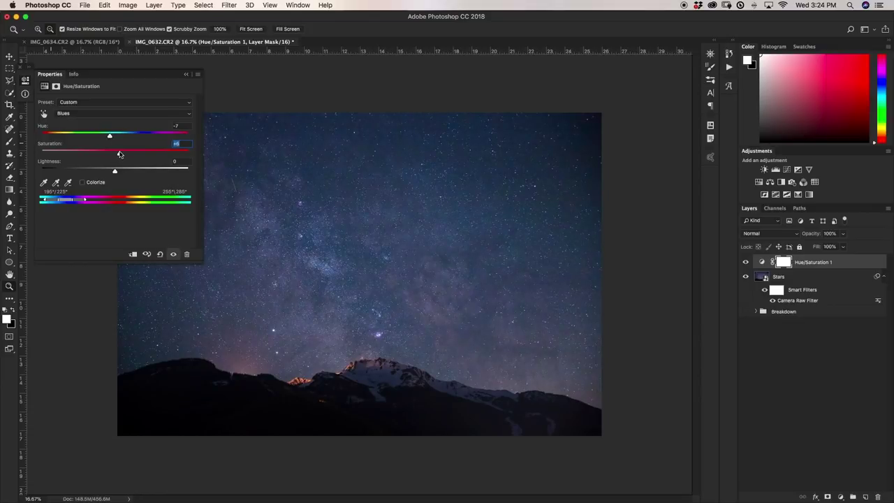
click(183, 74)
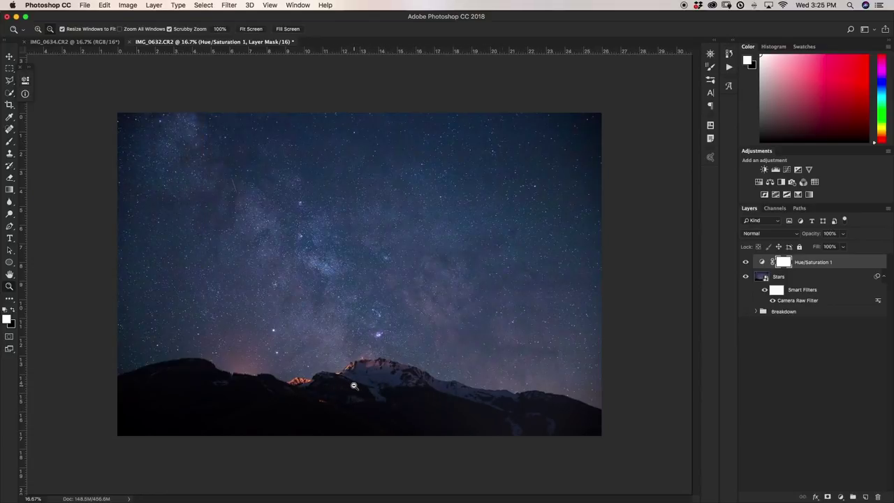
double_click(820, 263)
text(Hue Stars)
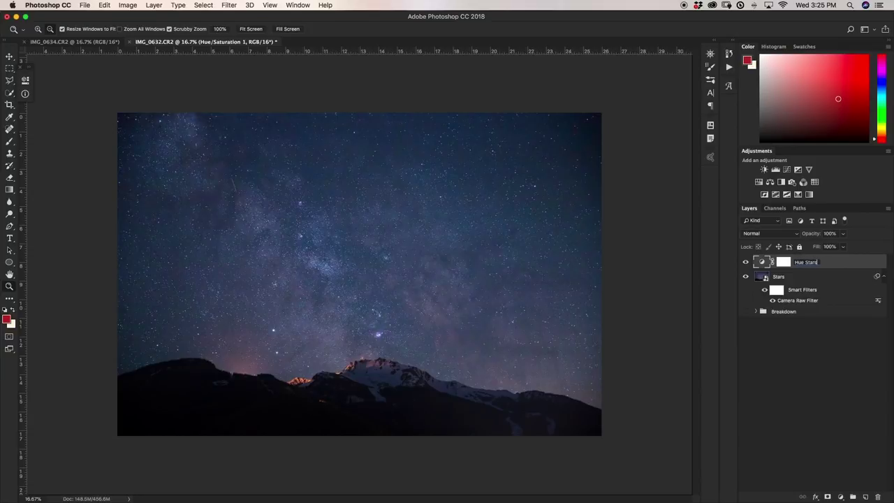
key(Return)
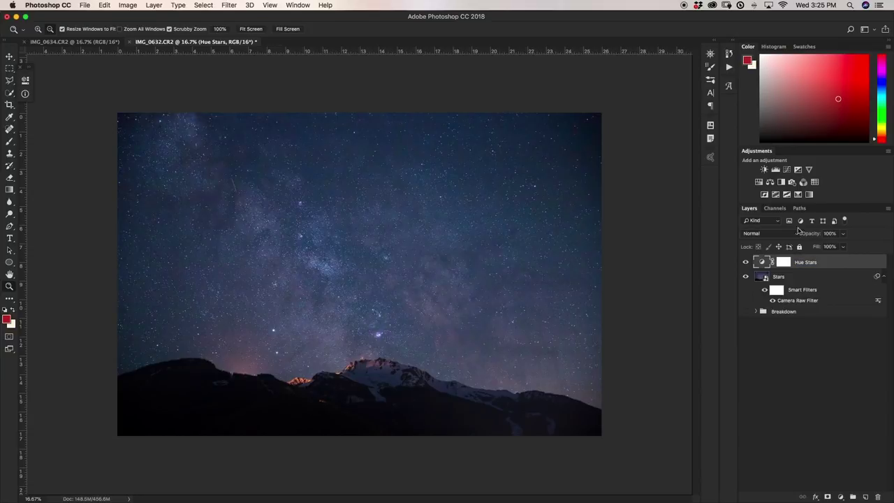
Add a second Hue/Saturation adjustment layer above Hue Stars and name it Hue Mountains.
click(758, 182)
double_click(812, 262)
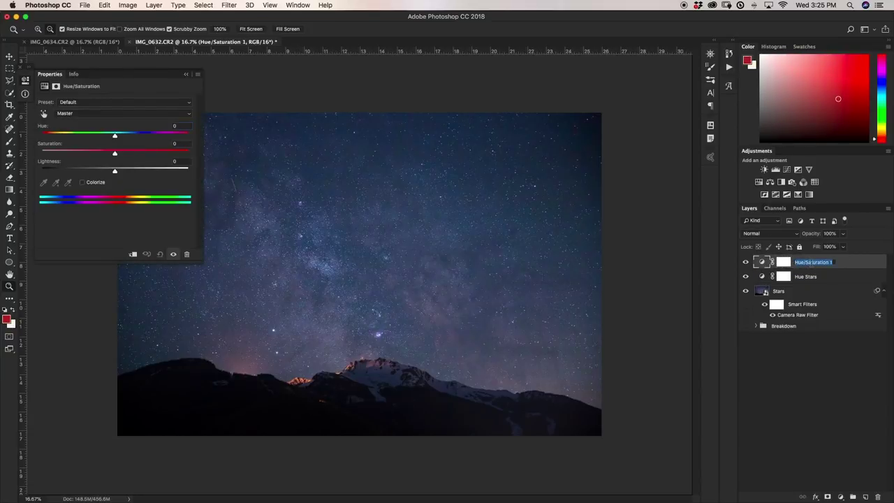
key(BackSpace)
text(Hue Mountains)
key(Return)
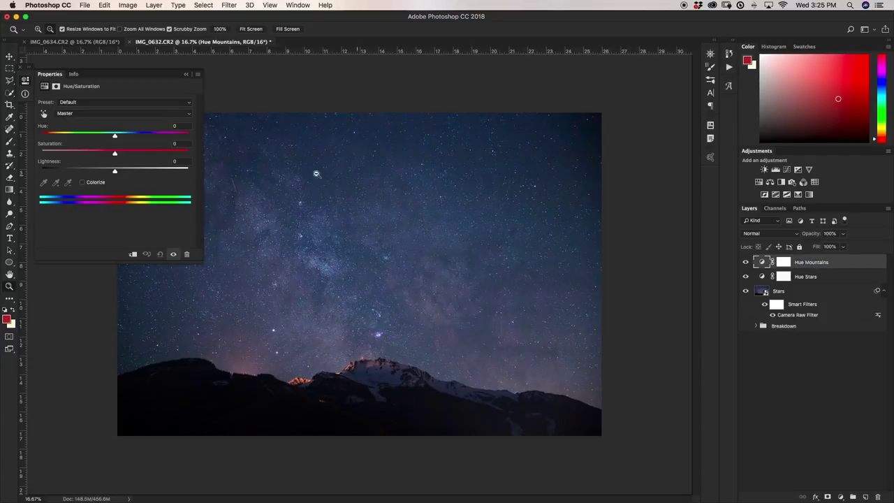
Target the Blues range of Hue Mountains, shift its hue slightly toward cyan, and raise its saturation slightly.
click(108, 114)
click(62, 155)
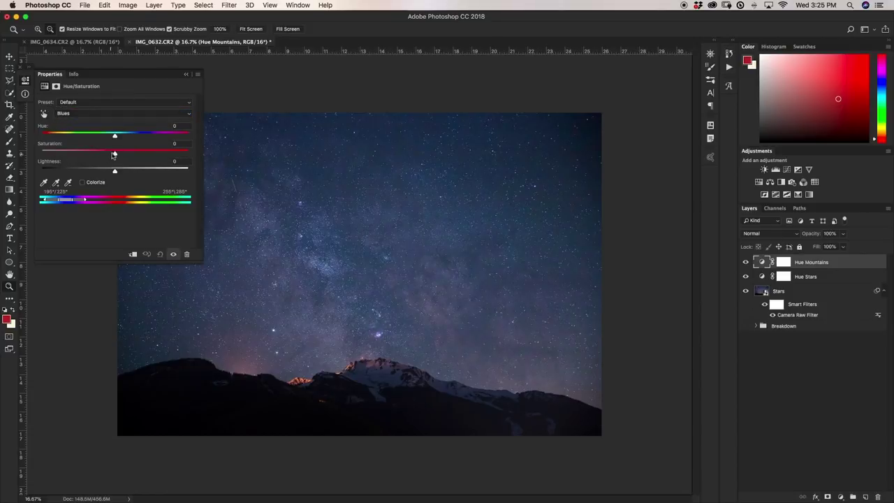
mouse_move(116, 137)
mouse_down()
mouse_move(104, 138)
mouse_move(113, 137)
mouse_up()
drag(115, 155, 122, 155)
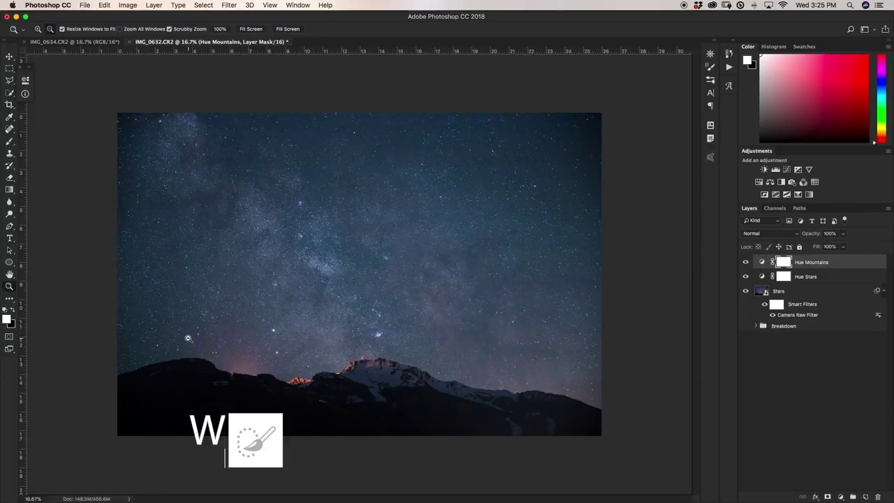
Mask the sky out of Hue Mountains by quick-selecting it, filling the mask selection with black, and deselecting.
key(w)
mouse_move(124, 314)
mouse_down()
mouse_move(305, 300)
mouse_move(397, 305)
mouse_move(435, 314)
mouse_move(467, 343)
mouse_move(518, 357)
mouse_up()
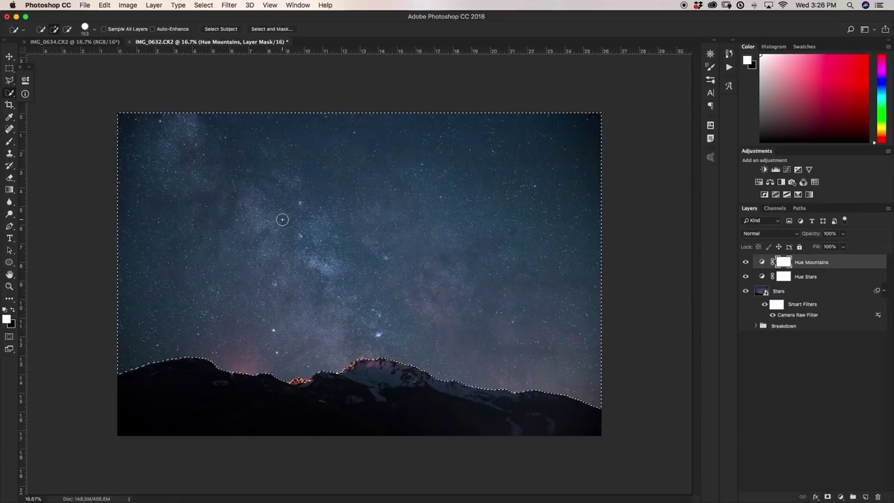
key(BackSpace)
key(super+d)
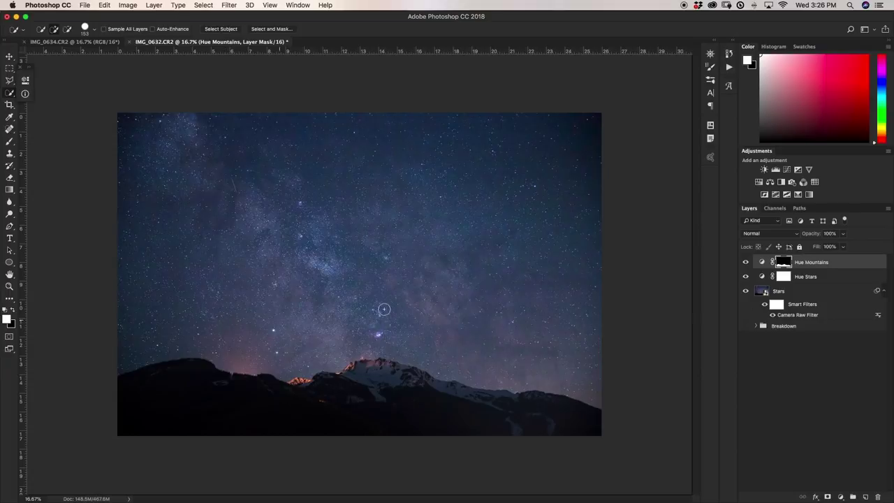
Add a Curves adjustment layer above Hue Mountains and shape a gentle S-curve with lifted highlights and slightly lowered shadows.
click(786, 170)
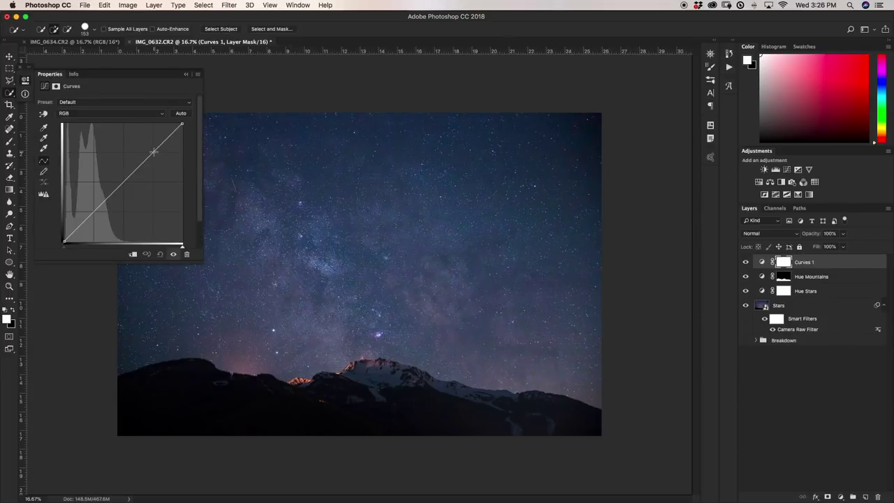
drag(152, 153, 152, 147)
drag(93, 206, 94, 211)
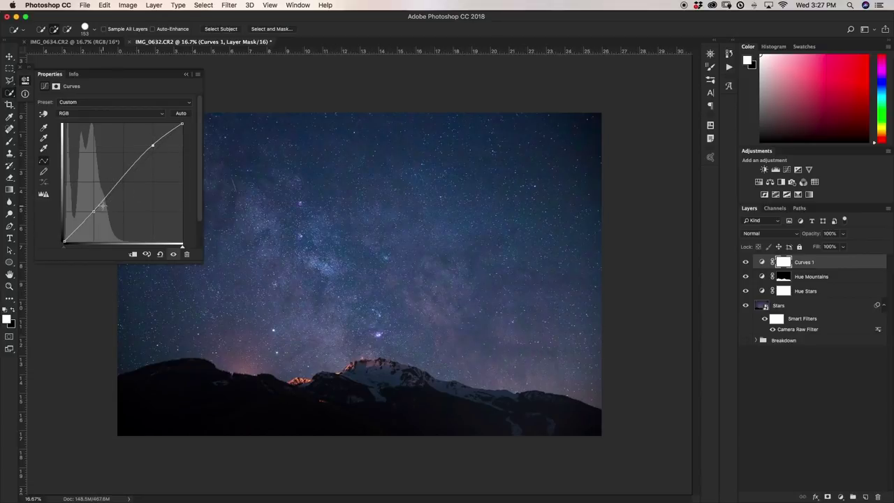
key(Escape)
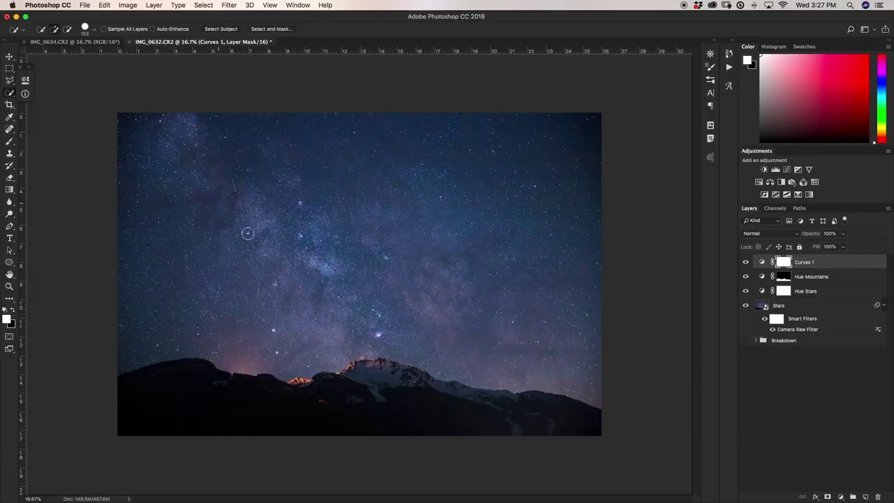
Add a new layer above Curves 1 and set up a light orange brush with size 1044 and 30% opacity.
click(866, 494)
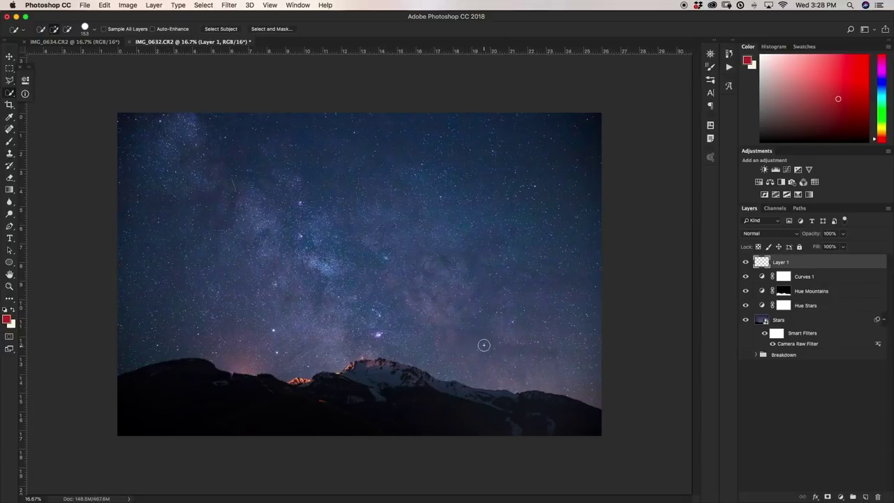
key(b)
click(788, 104)
mouse_move(876, 140)
mouse_down()
mouse_move(861, 66)
mouse_move(792, 64)
mouse_up()
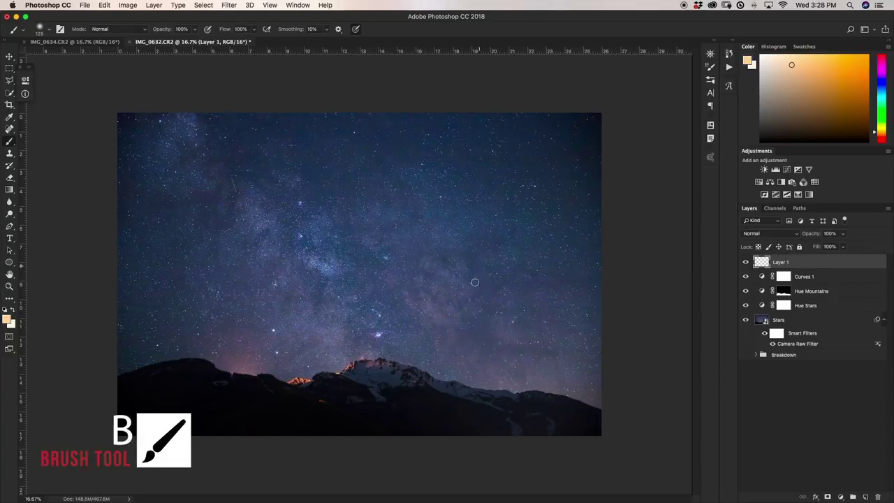
drag(456, 316, 473, 210)
drag(459, 318, 458, 316)
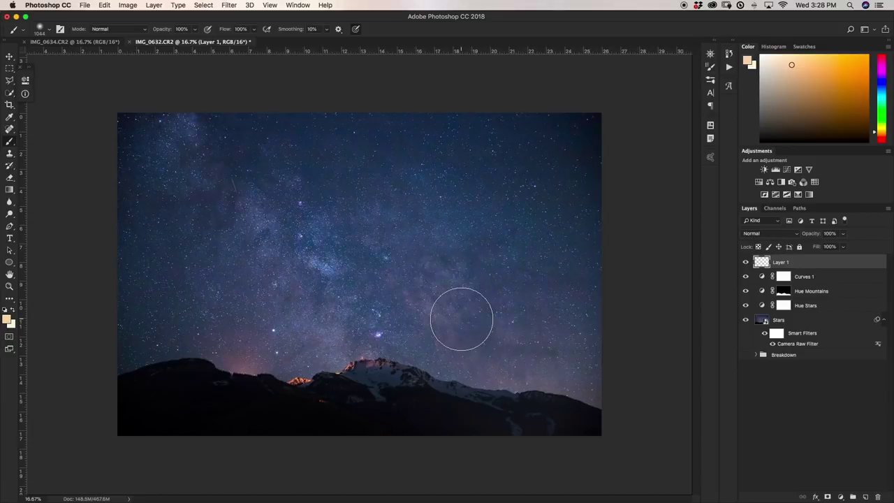
mouse_move(195, 31)
mouse_down()
mouse_move(195, 41)
mouse_move(171, 44)
mouse_up()
Paint soft light orange patches along both bright bands of the Milky Way and above the mountains, undoing the first stroke.
mouse_move(431, 277)
mouse_down()
mouse_move(458, 311)
mouse_move(503, 345)
mouse_move(599, 371)
mouse_up()
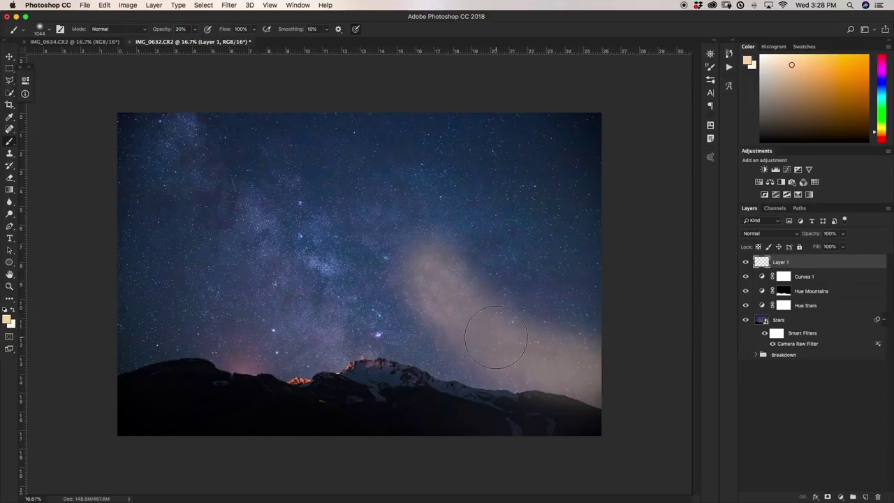
key(super+z)
mouse_move(457, 286)
mouse_down()
mouse_move(453, 309)
mouse_move(517, 342)
mouse_move(578, 355)
mouse_move(564, 359)
mouse_up()
click(541, 350)
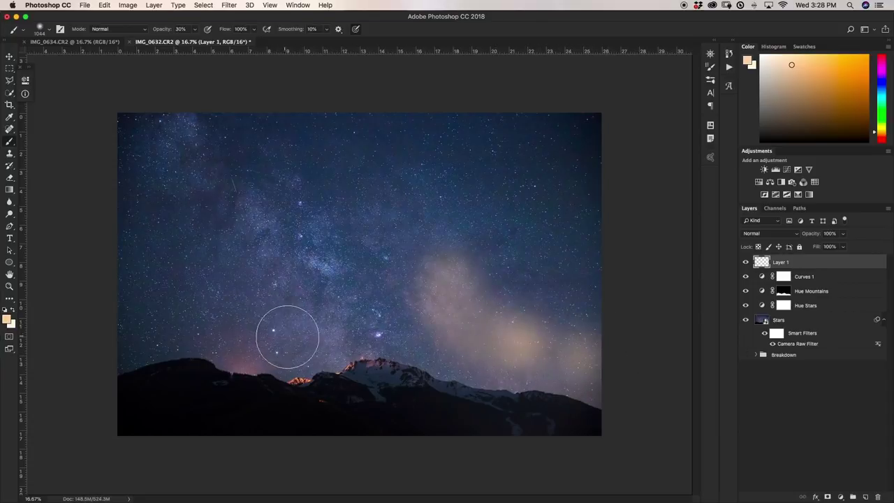
click(295, 316)
click(297, 308)
click(255, 234)
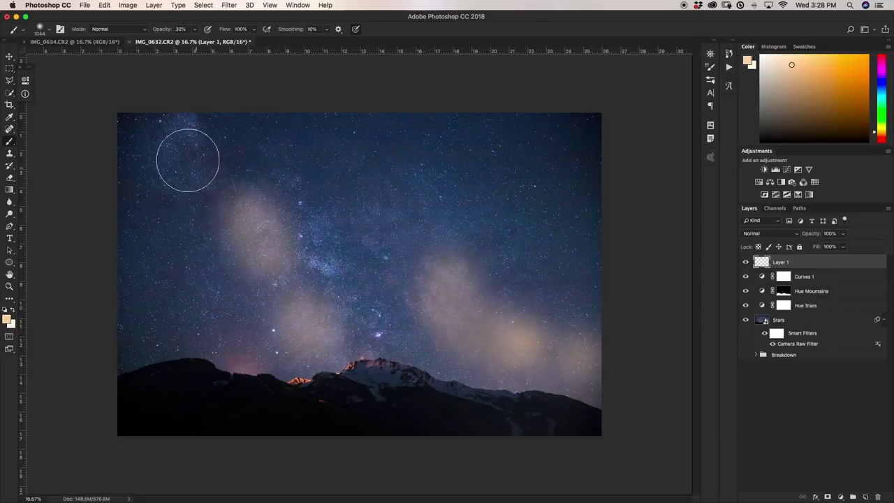
click(183, 159)
click(388, 213)
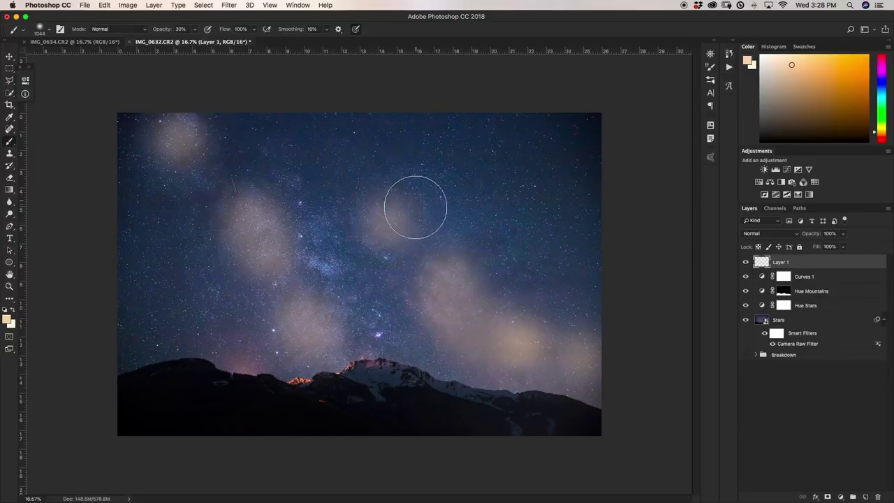
click(411, 264)
click(485, 315)
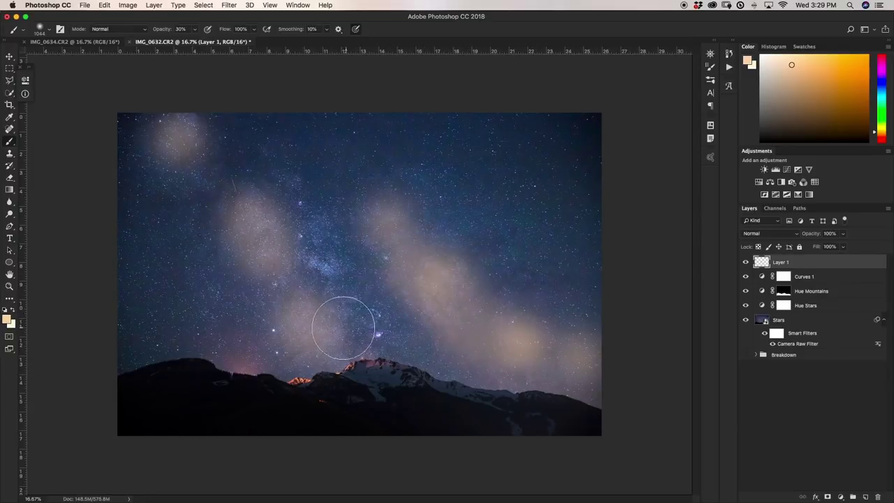
click(347, 291)
click(257, 349)
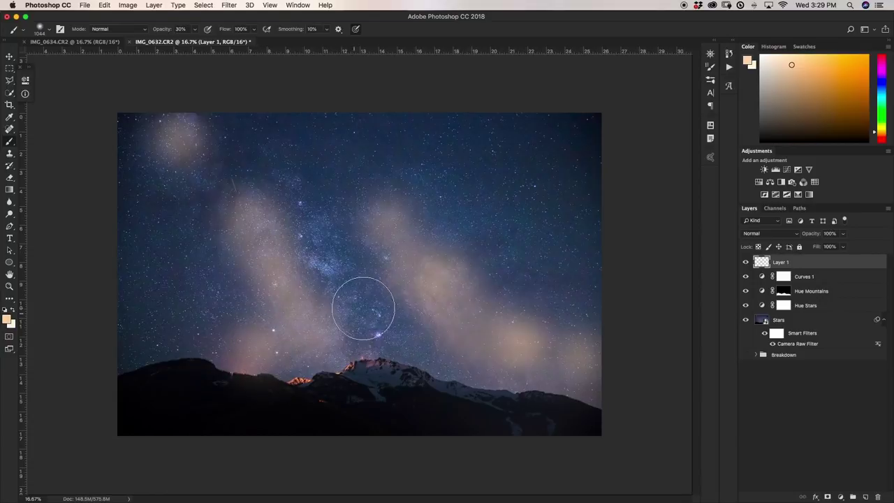
click(241, 192)
Set the painted orange layer to Overlay blending with 40% fill.
click(758, 234)
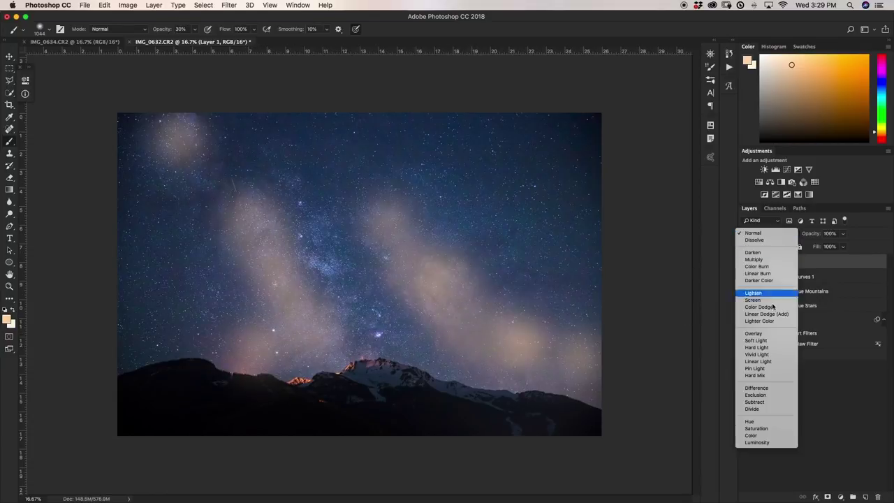
click(766, 337)
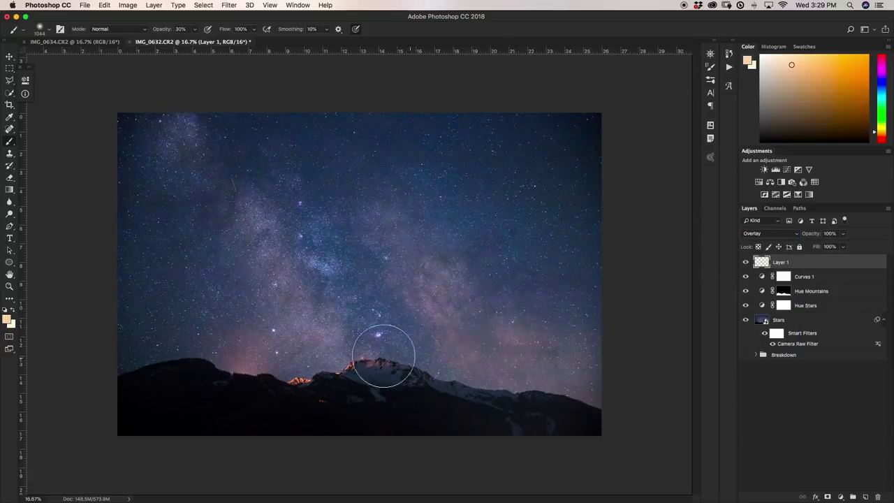
click(844, 249)
click(844, 250)
click(843, 249)
drag(843, 249, 811, 260)
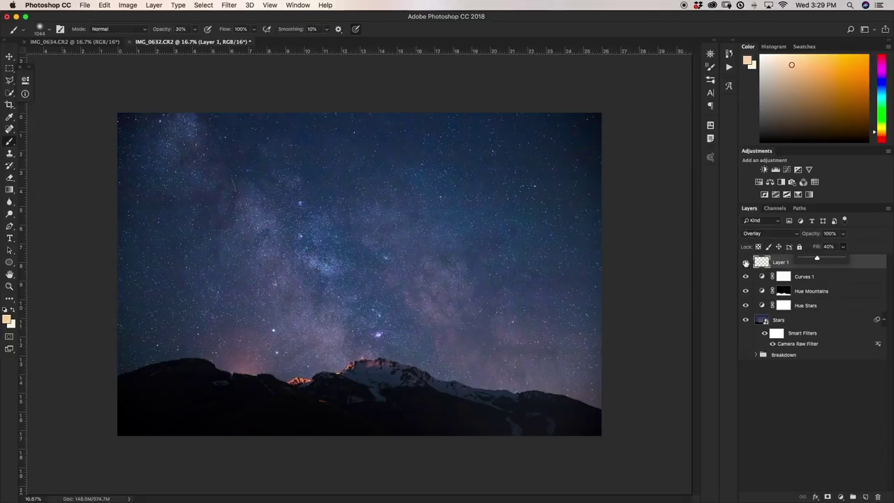
Rename the painted layer Orange Glow, and add a new layer above it named Blue Glow.
double_click(781, 262)
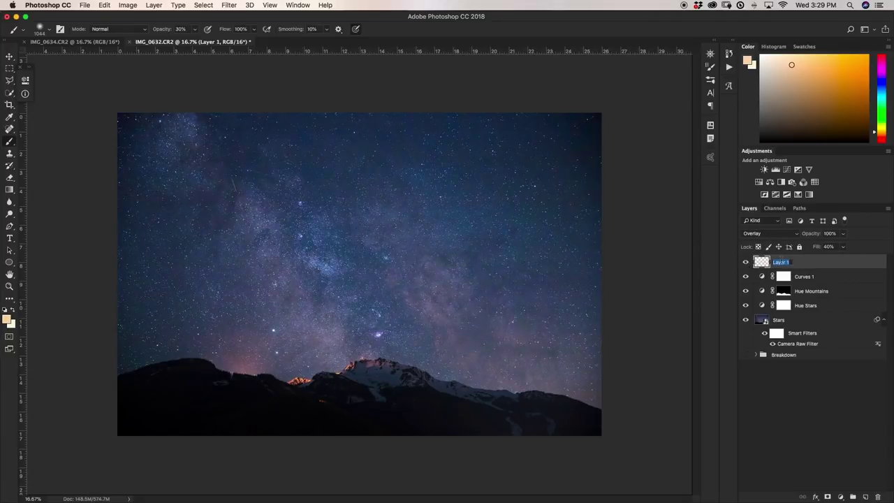
key(BackSpace)
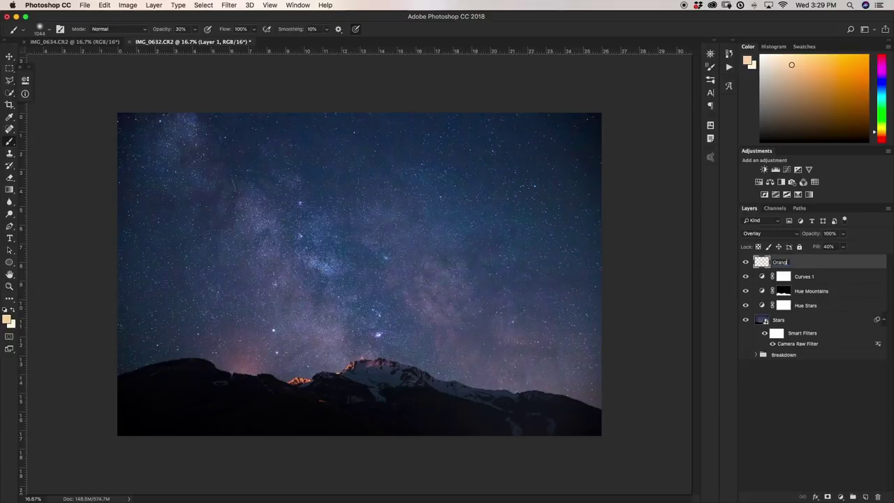
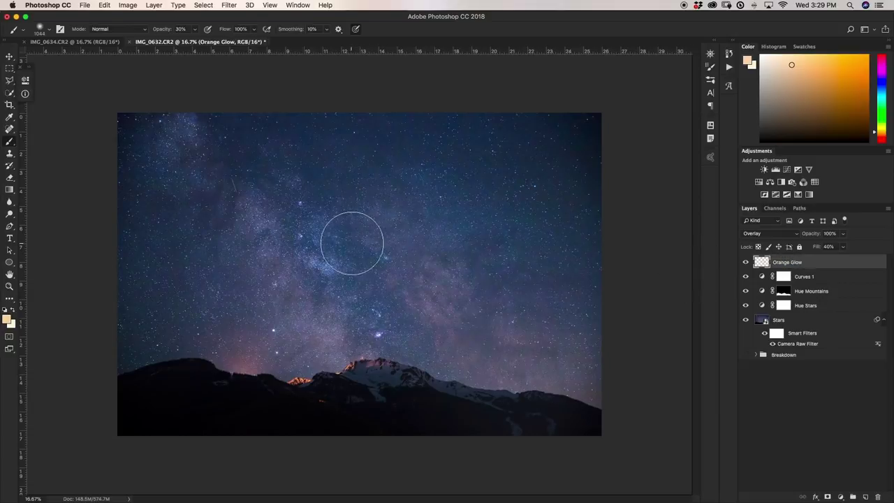
click(864, 497)
double_click(787, 264)
key(BackSpace)
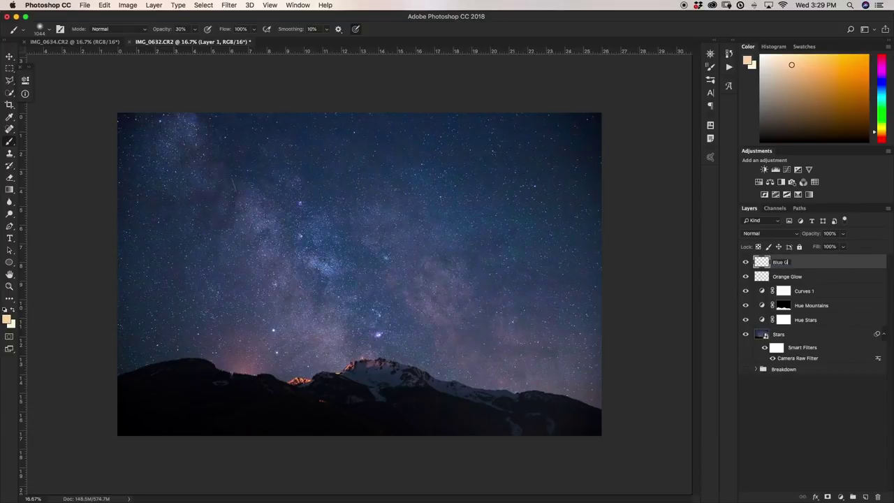
text(Blue Glow)
key(Return)
Paint the dark sky areas around the Milky Way on the Blue Glow layer with a medium blue brush.
drag(879, 93, 879, 90)
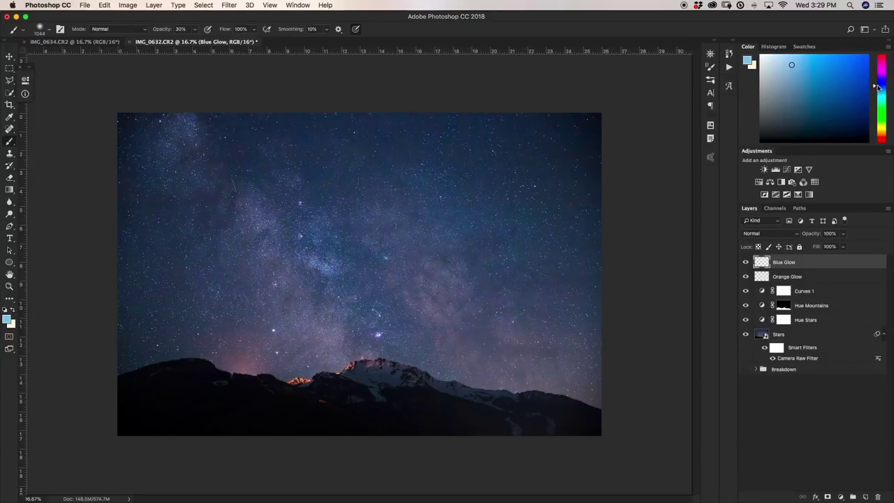
click(782, 63)
drag(781, 58, 810, 72)
key(b)
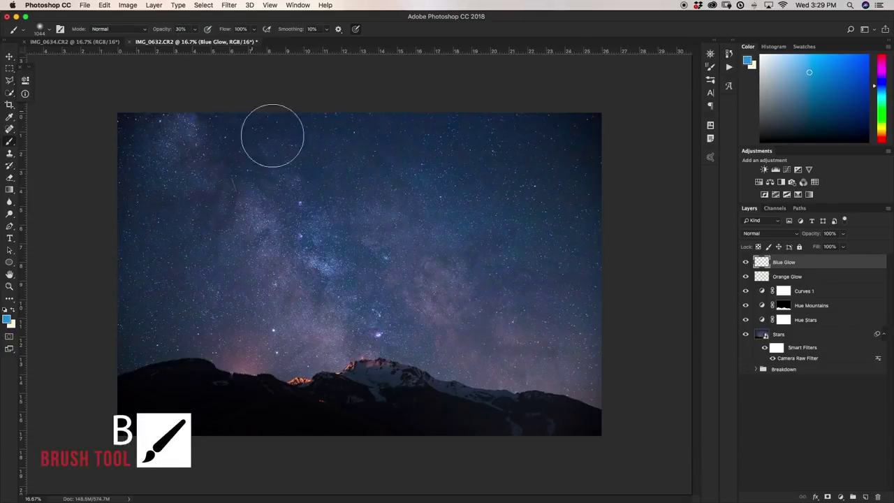
mouse_move(267, 167)
mouse_down()
mouse_move(285, 137)
mouse_move(322, 185)
mouse_move(352, 144)
mouse_move(414, 136)
mouse_move(520, 236)
mouse_move(573, 255)
mouse_move(572, 239)
mouse_move(487, 135)
mouse_move(553, 141)
mouse_move(586, 197)
mouse_move(609, 289)
mouse_up()
mouse_move(150, 335)
mouse_down()
mouse_move(122, 336)
mouse_move(151, 229)
mouse_move(122, 166)
mouse_move(116, 96)
mouse_up()
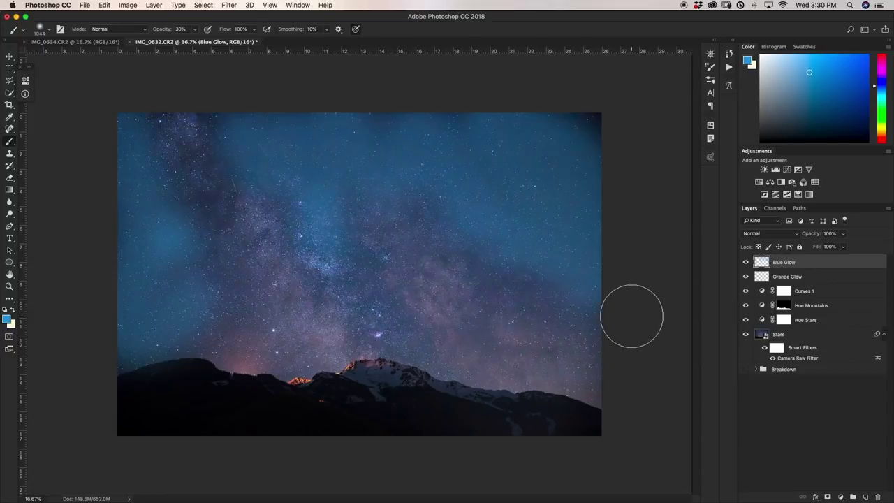
click(591, 133)
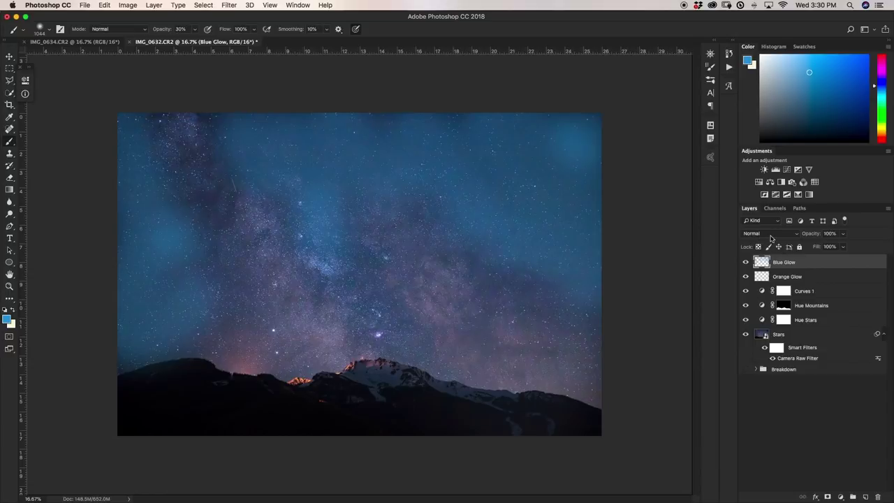
Set the Blue Glow layer to Overlay blending and lower the brush opacity to 18%.
click(774, 234)
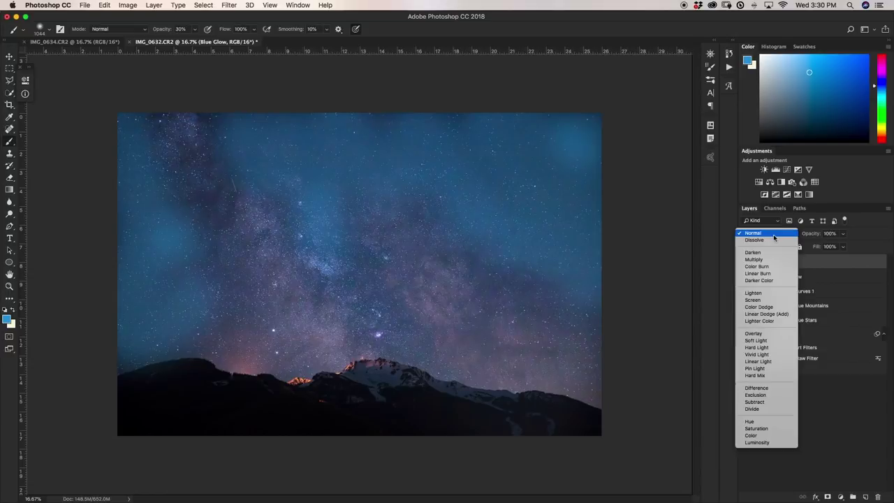
click(768, 336)
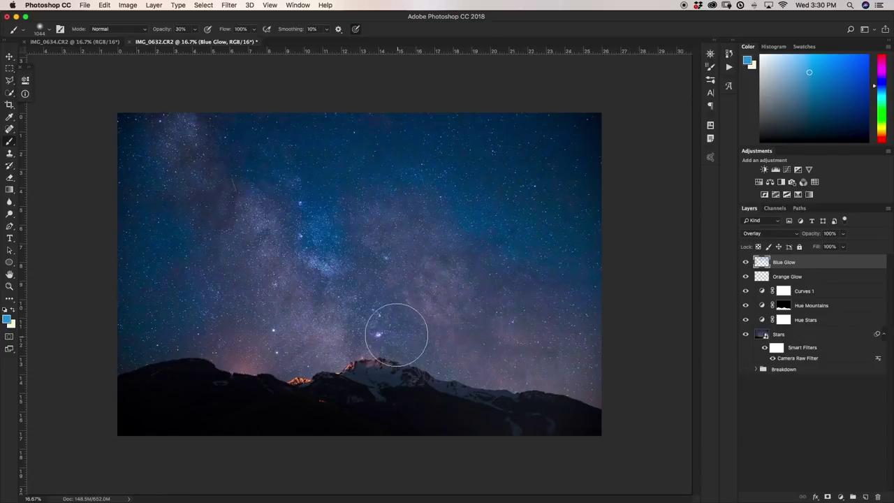
click(195, 29)
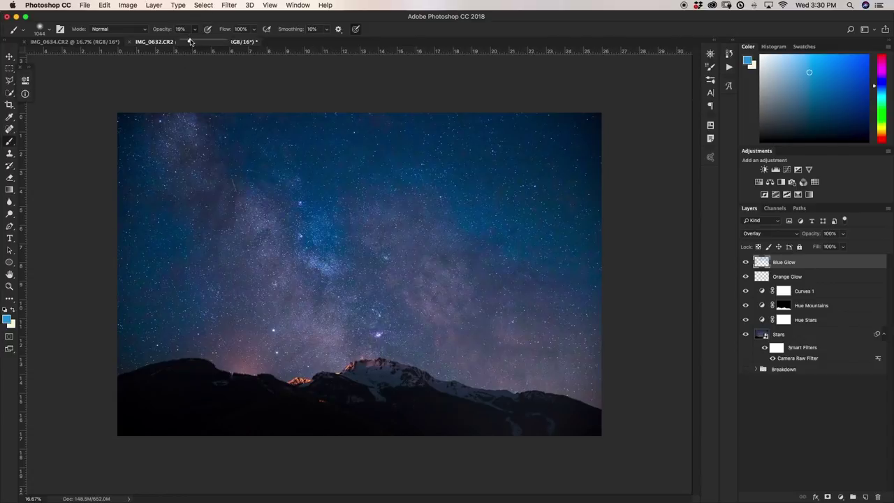
drag(188, 41, 190, 41)
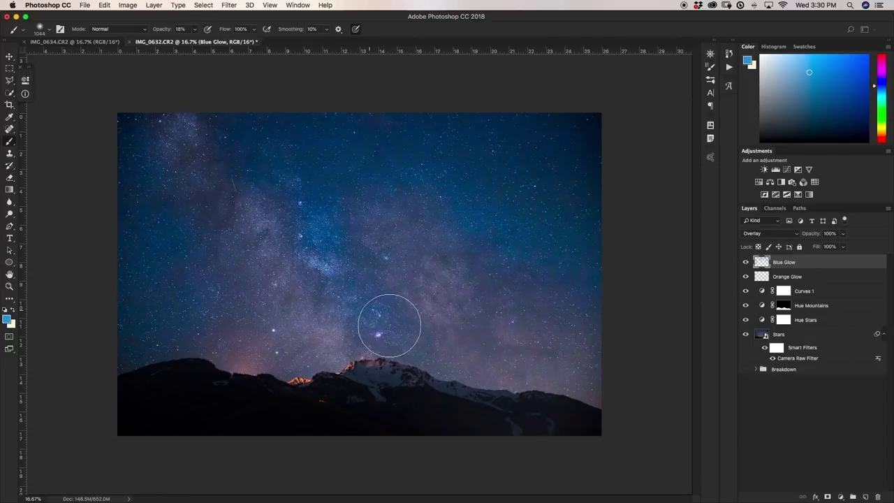
Set the Blue Glow layer's fill to 29%.
click(844, 246)
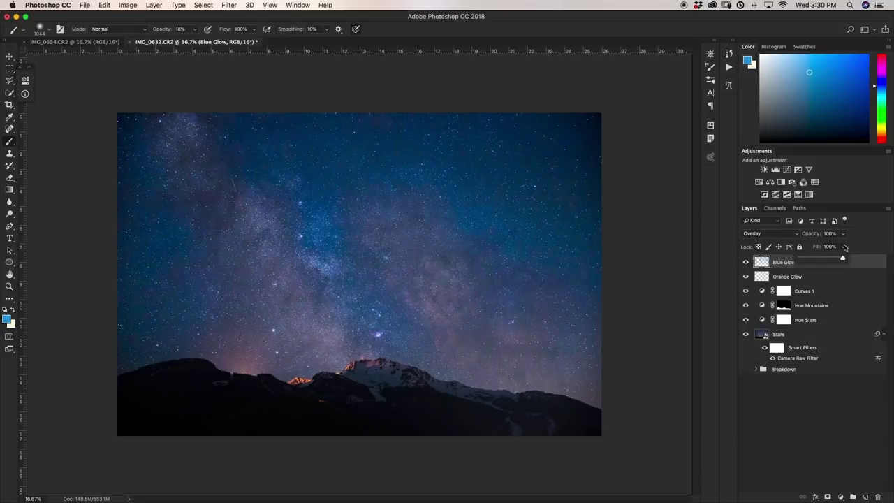
drag(844, 260, 813, 259)
click(804, 256)
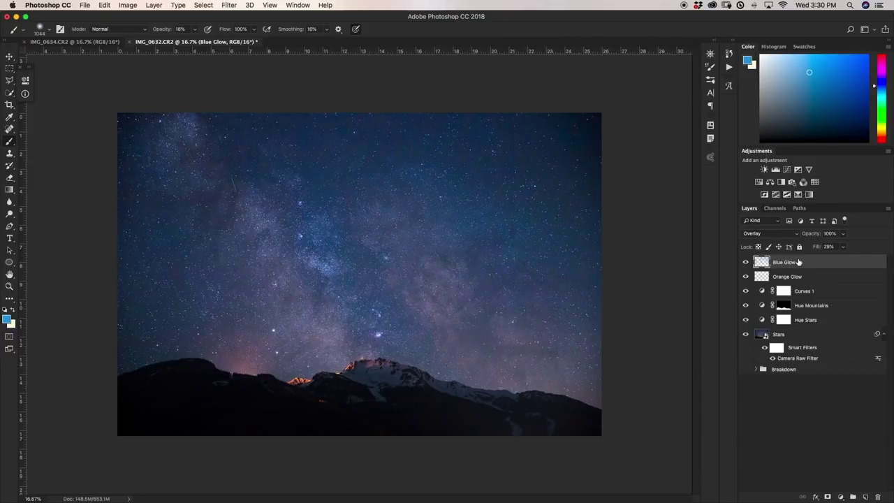
Toggle the Blue Glow layer's visibility to compare the sky with and without the blue tint.
click(745, 262)
click(746, 262)
click(745, 262)
click(745, 262)
click(745, 262)
click(745, 262)
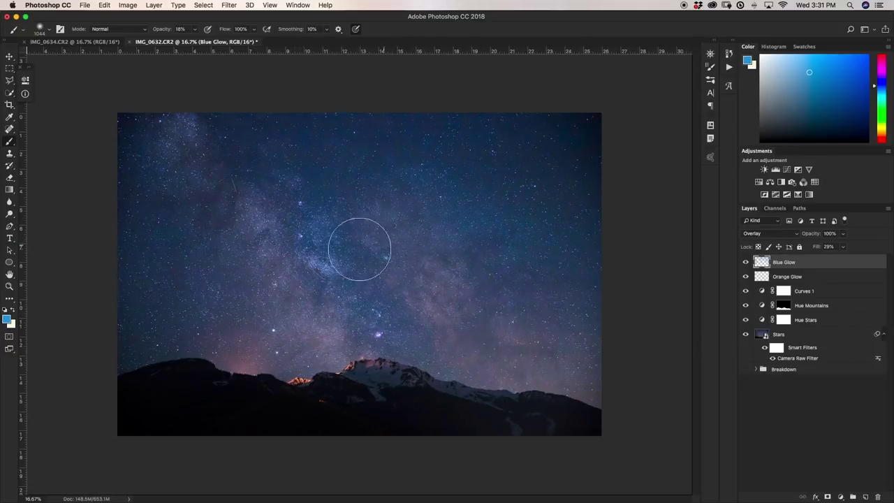
Add a Brightness/Contrast adjustment above the Blue Glow layer, raise its brightness slightly, and invert its mask to black.
click(765, 170)
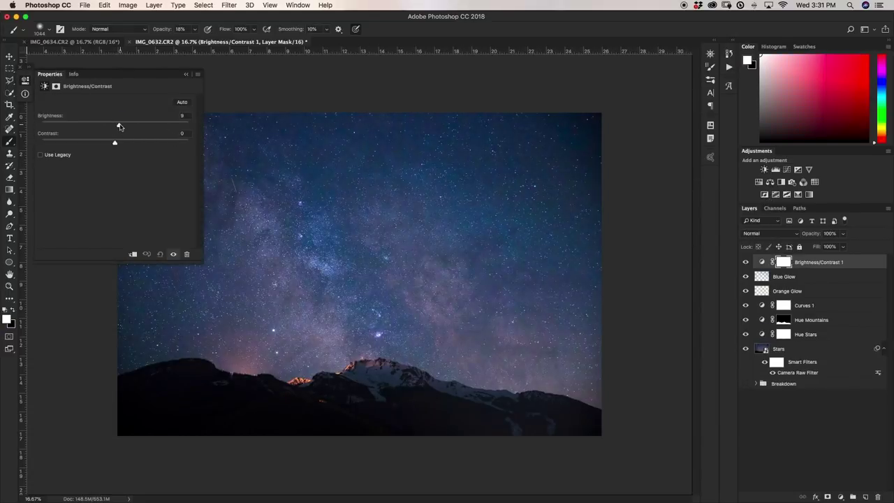
click(224, 100)
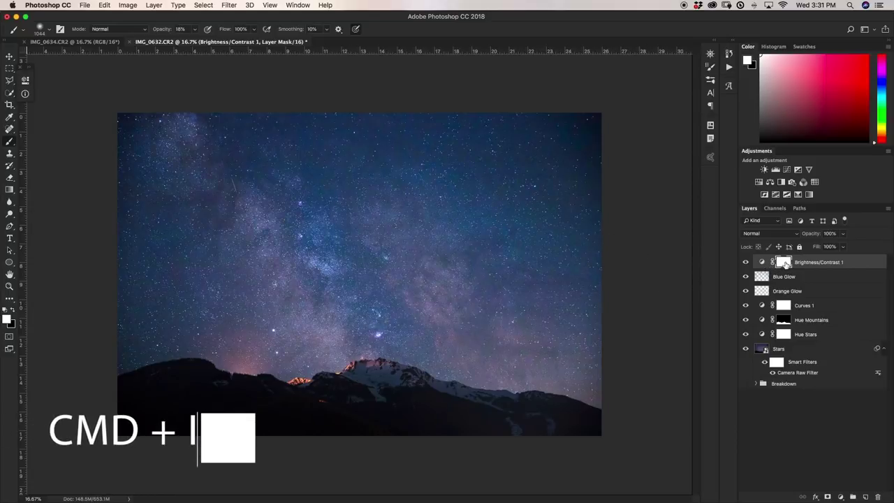
key(super+i)
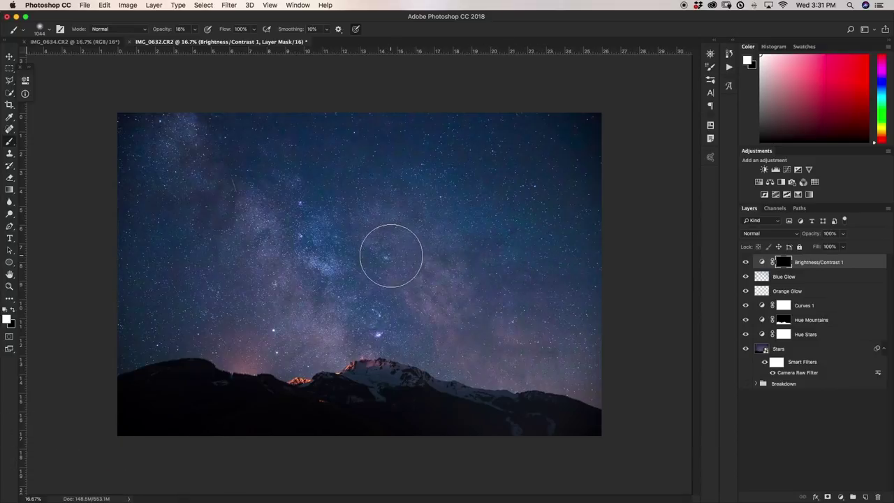
Paint white at 100% brush opacity on the Brightness/Contrast mask over the Milky Way and the glow along the mountains.
key(x)
key(0)
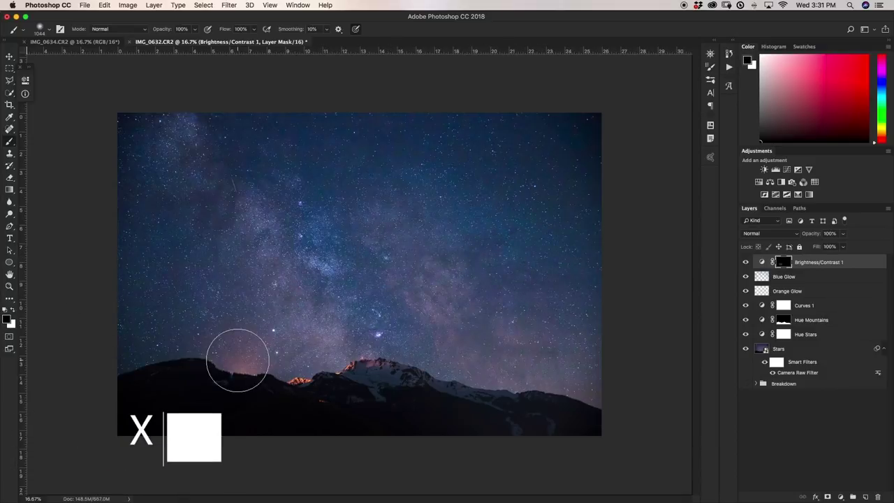
mouse_move(227, 360)
mouse_down()
mouse_move(301, 366)
mouse_move(377, 352)
mouse_move(629, 397)
mouse_up()
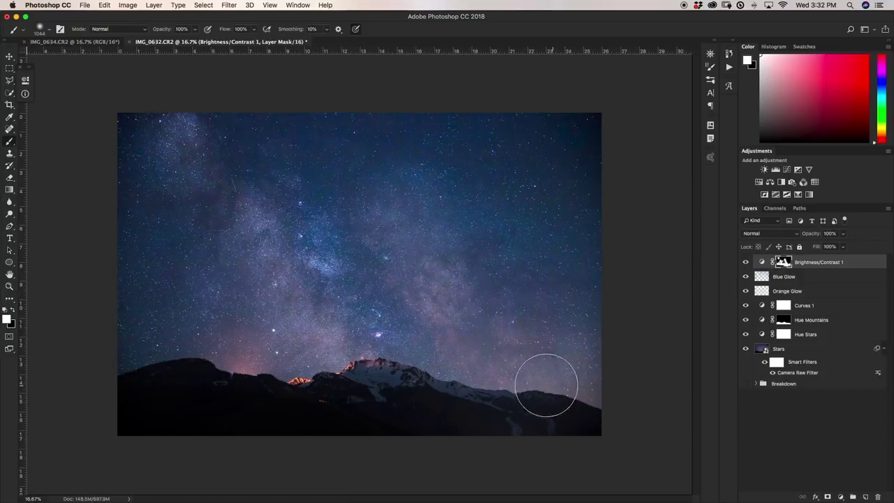
Compare the image with and without the Brightness/Contrast adjustment, and view the whole composition at a small size.
click(746, 262)
click(746, 263)
click(746, 263)
click(746, 263)
key(super+minus)
key(super+minus)
key(super+minus)
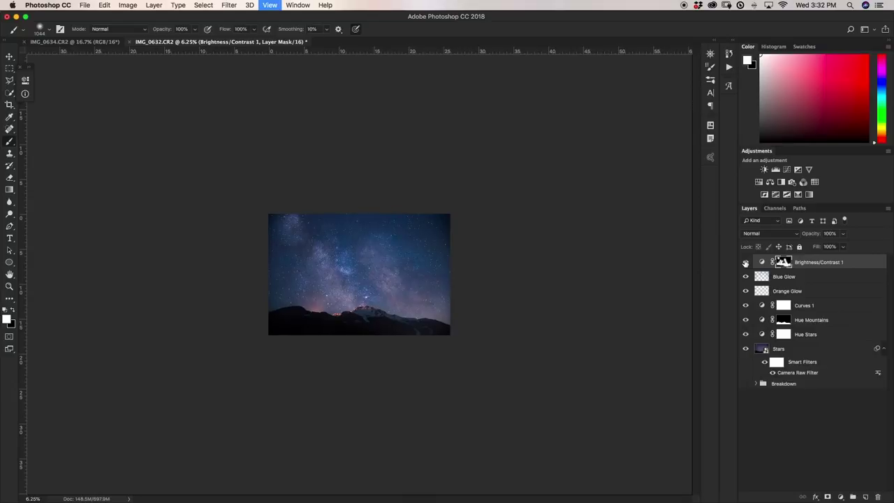
Refine the Brightness/Contrast mask with a white brush lowered to 20% opacity.
key(super+plus)
key(super+plus)
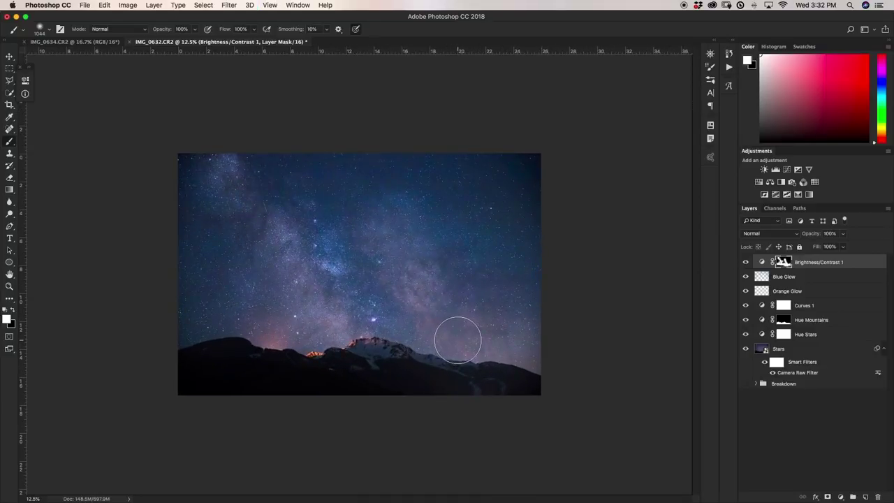
key(super+plus)
key(2)
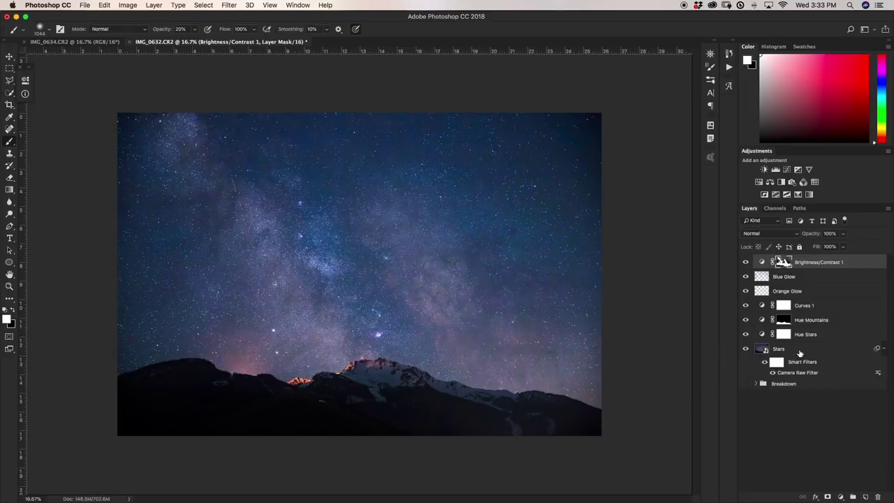
Duplicate the Stars layer and soften the copy with a Gaussian Blur that keeps the brightest stars and mountain shapes recognizable.
click(799, 352)
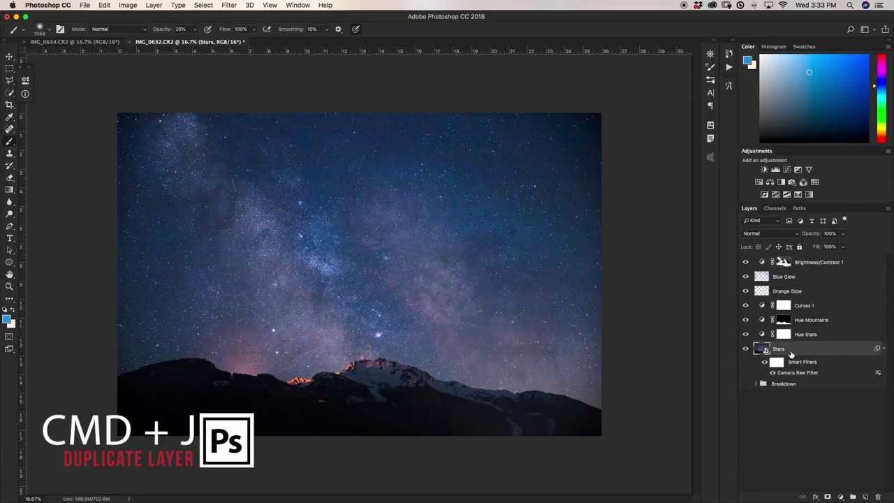
key(super+j)
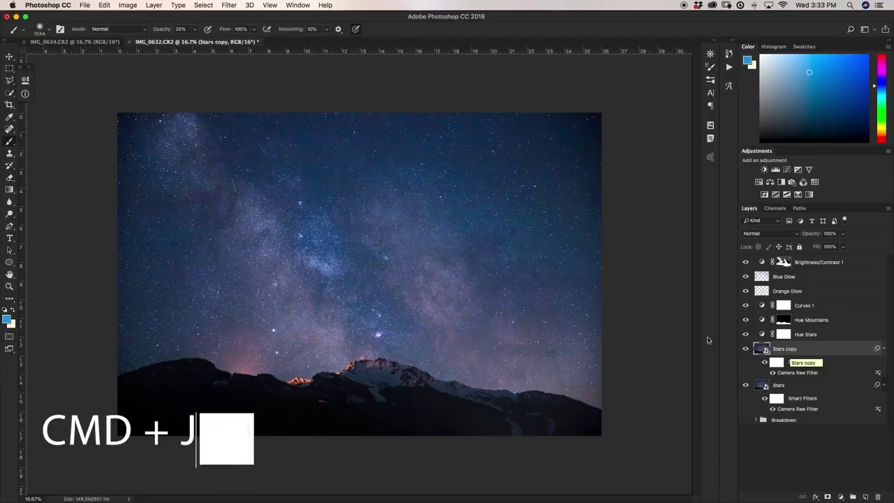
click(230, 5)
mouse_move(255, 117)
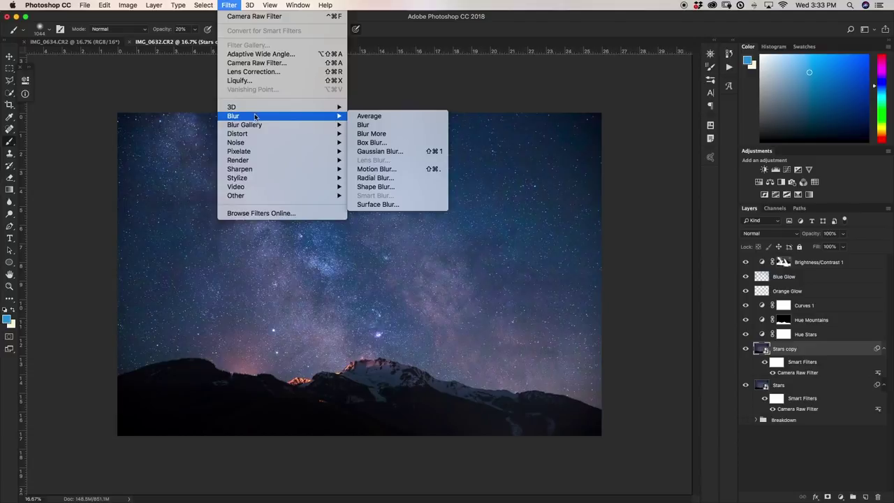
click(381, 151)
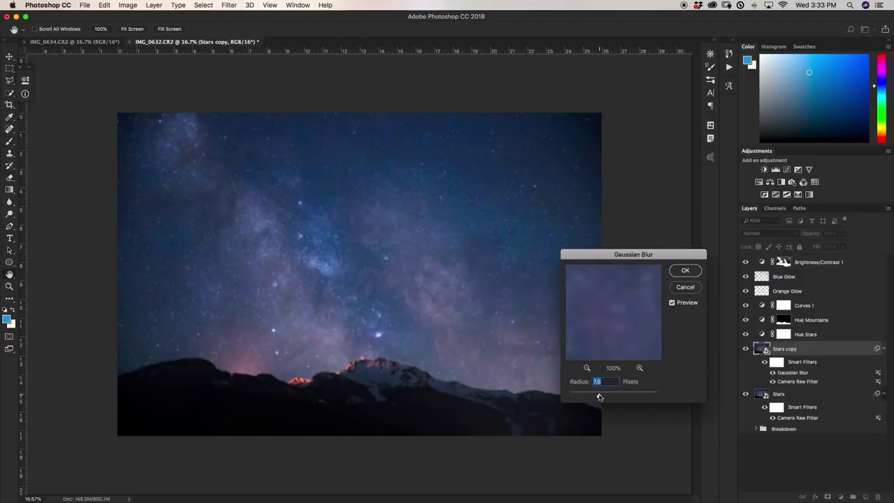
drag(603, 399, 620, 398)
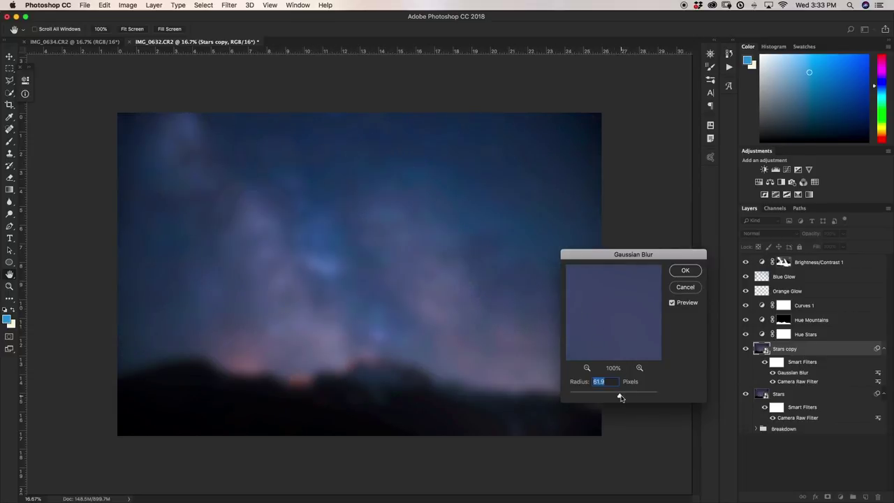
drag(621, 397, 584, 399)
drag(594, 397, 599, 397)
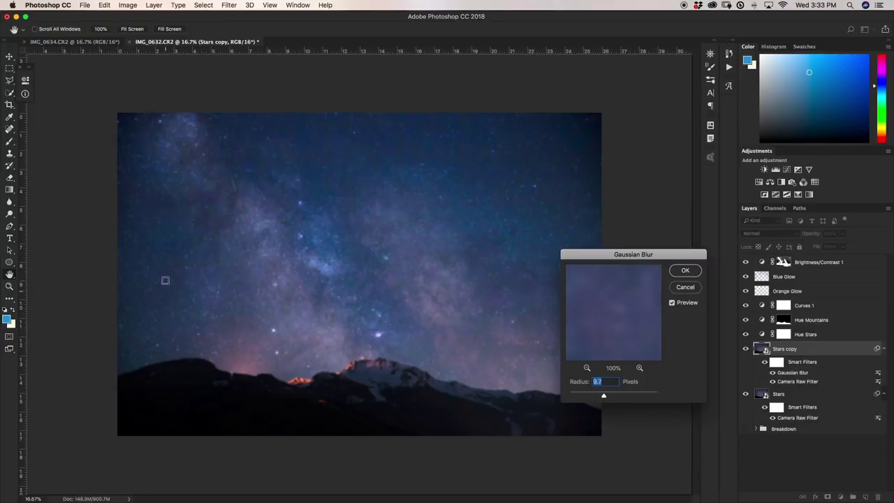
drag(603, 397, 606, 398)
click(685, 272)
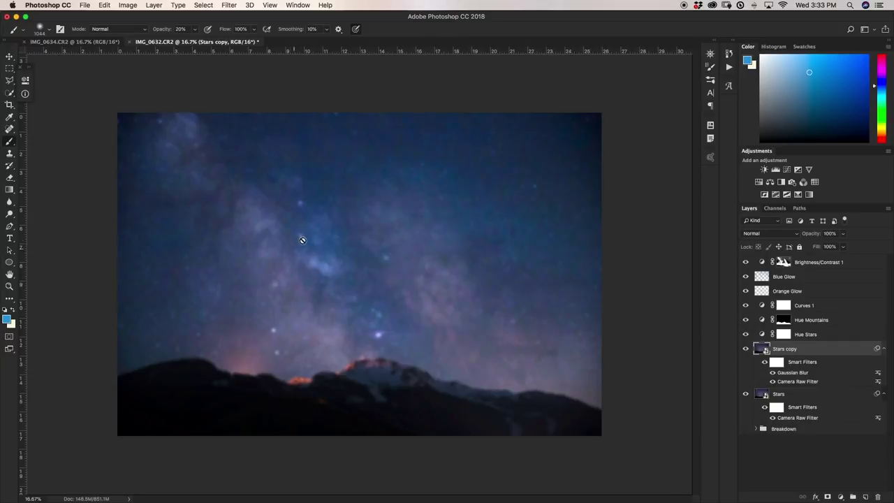
Clip a new Curves adjustment to the blurred Stars copy and rename that copy Orton Stars.
click(787, 170)
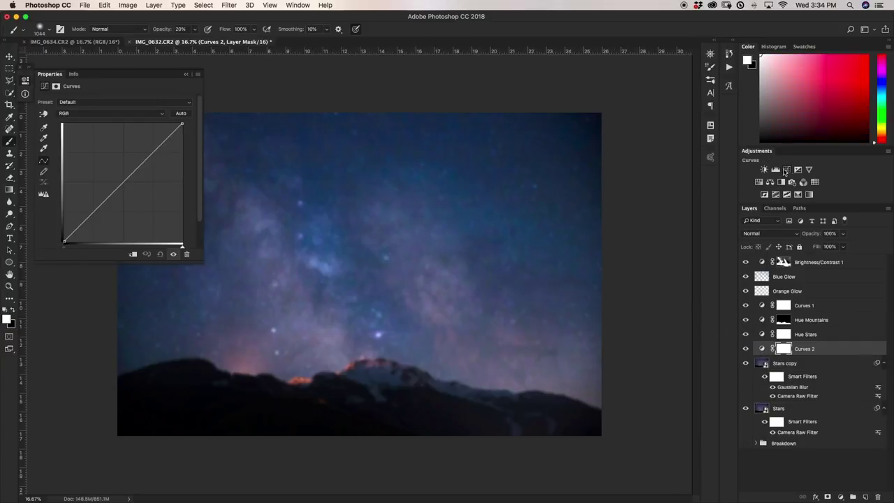
click(133, 255)
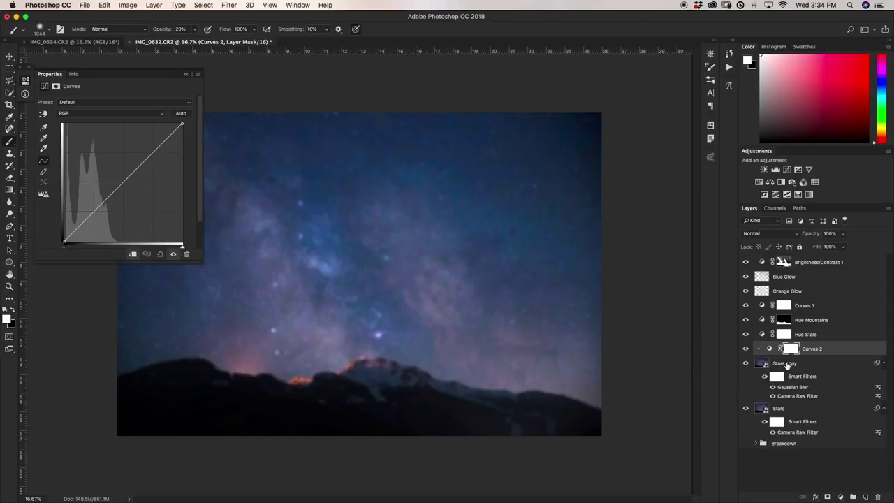
double_click(785, 363)
key(BackSpace)
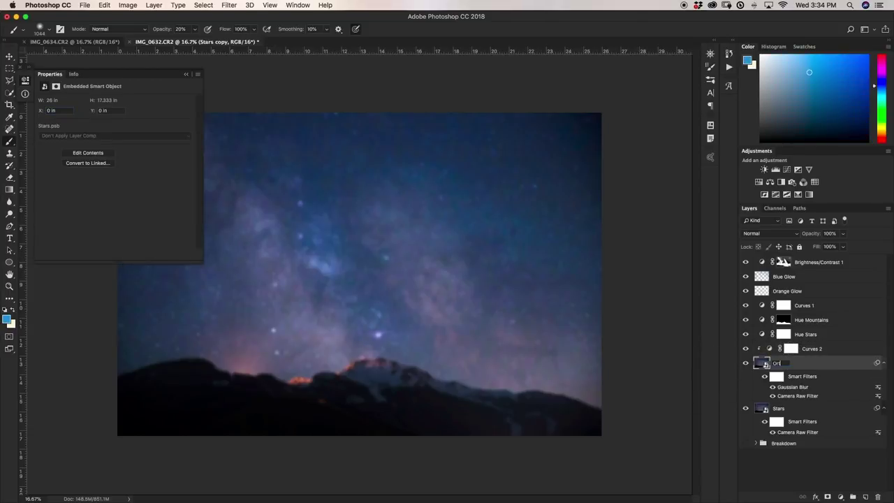
key(Return)
Raise the highlights on the clipped Curves 2 RGB curve and anchor the shadows close to the original diagonal.
click(771, 349)
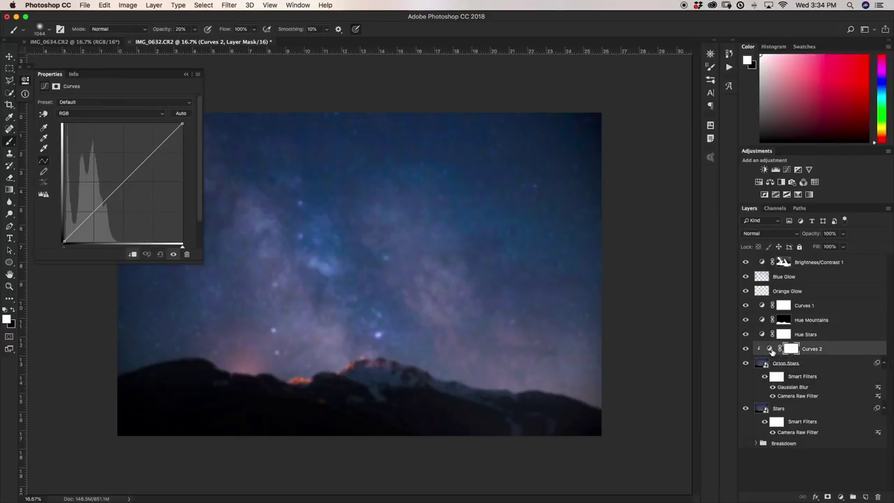
drag(150, 152, 150, 135)
mouse_move(90, 209)
mouse_down()
mouse_move(91, 199)
mouse_move(92, 218)
mouse_up()
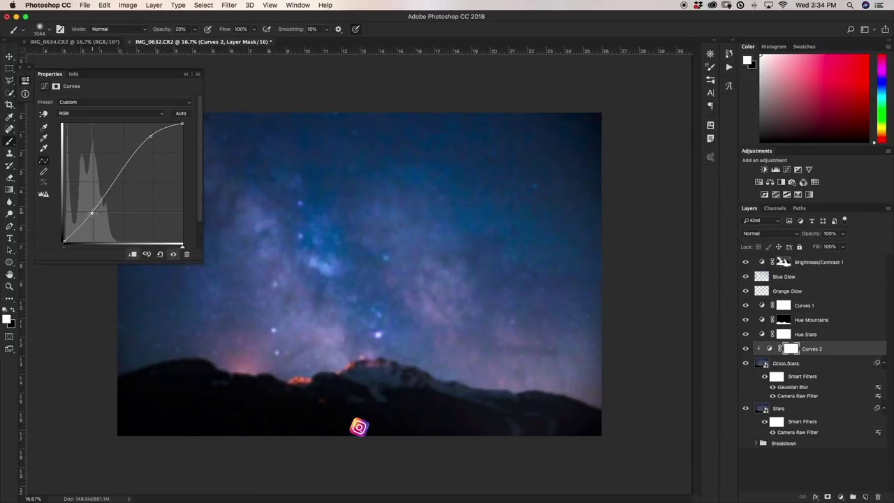
drag(91, 213, 91, 211)
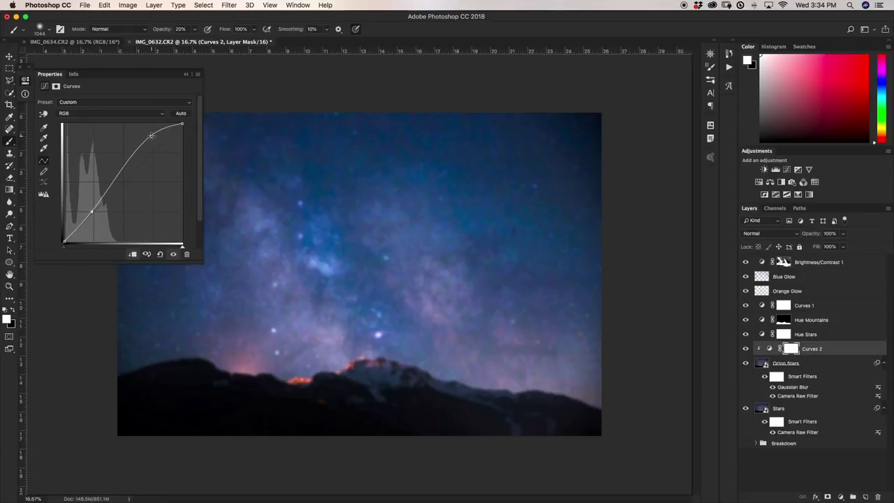
click(185, 74)
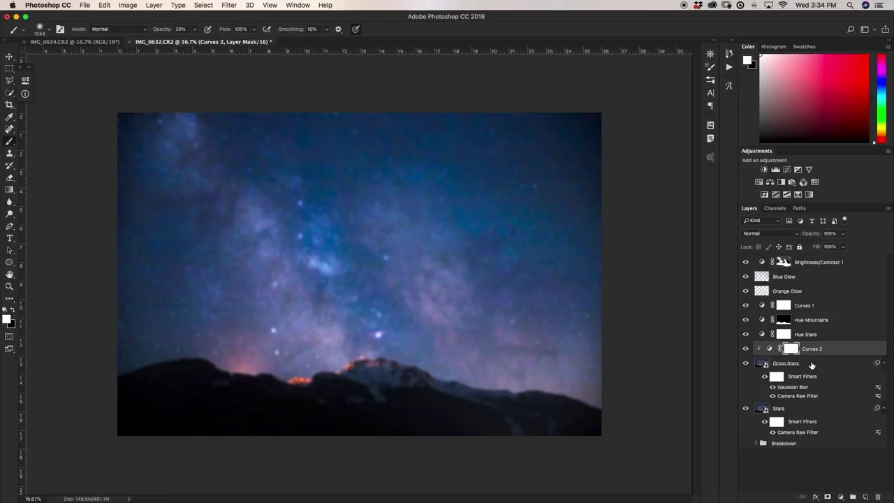
Set the Orton Stars layer to Screen blending with a 36% fill.
click(812, 366)
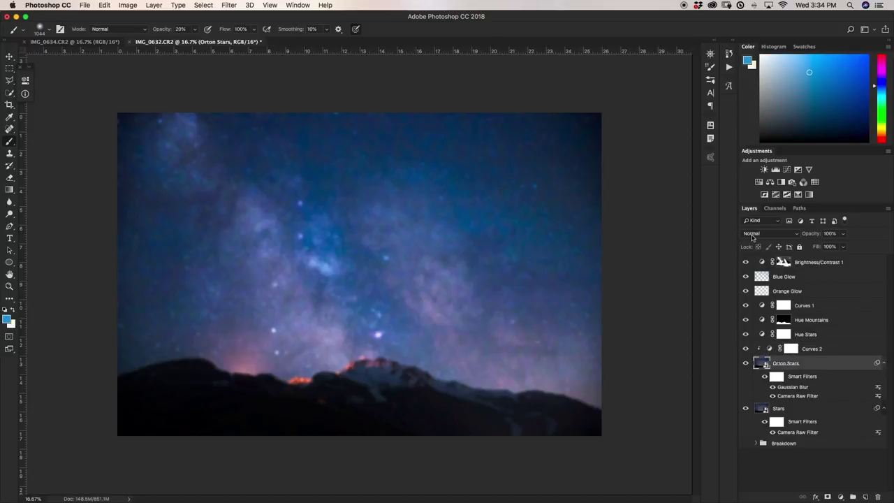
click(753, 235)
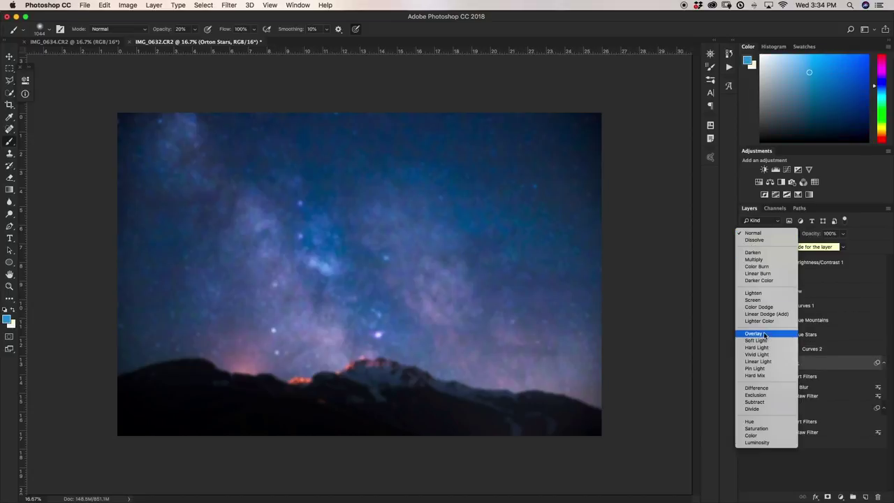
click(751, 300)
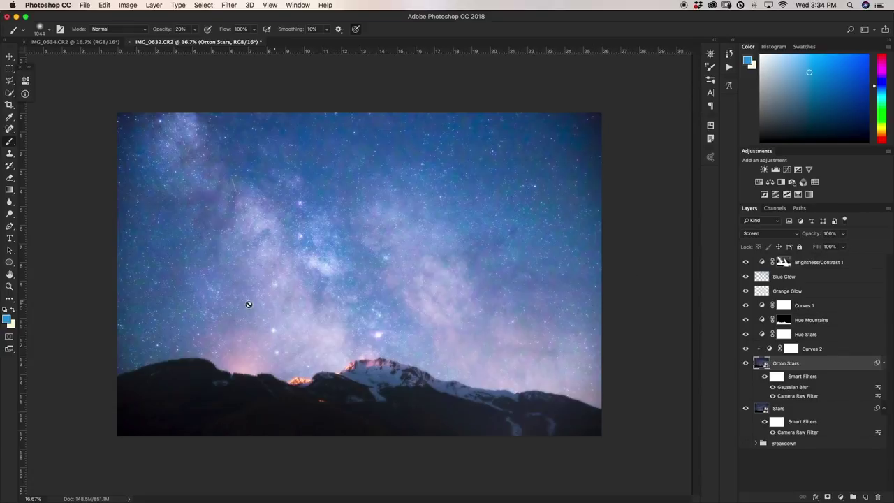
click(843, 247)
drag(843, 260, 813, 260)
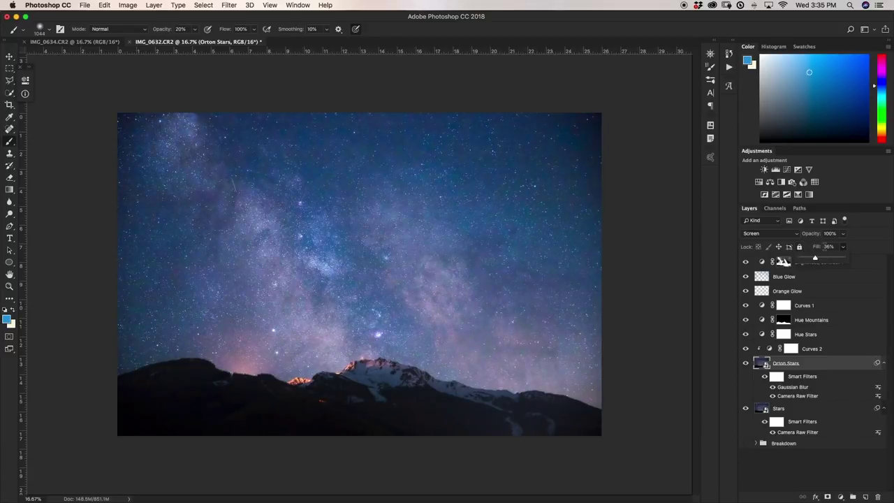
key(Return)
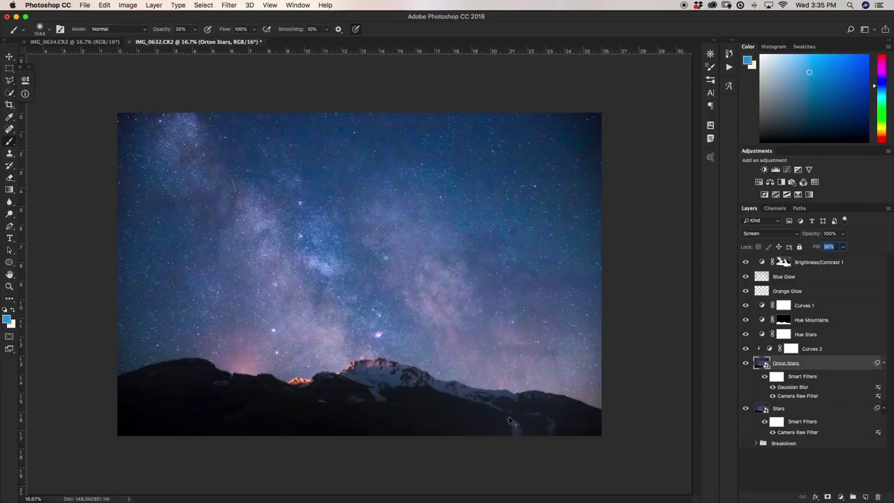
Examine the Orton glow up close in the stars and along the mountain ridgeline.
key(super+equal)
key(super+equal)
key(super+equal)
scroll(395, 397, left, 10)
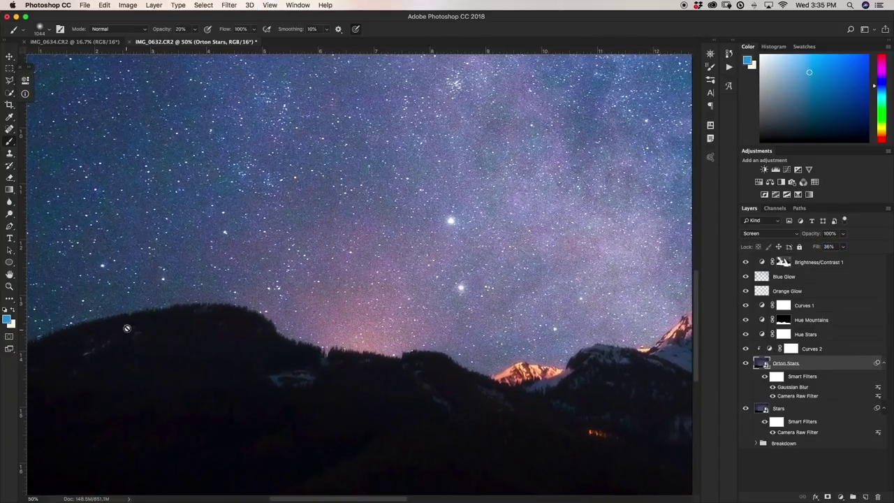
scroll(343, 363, right, 5)
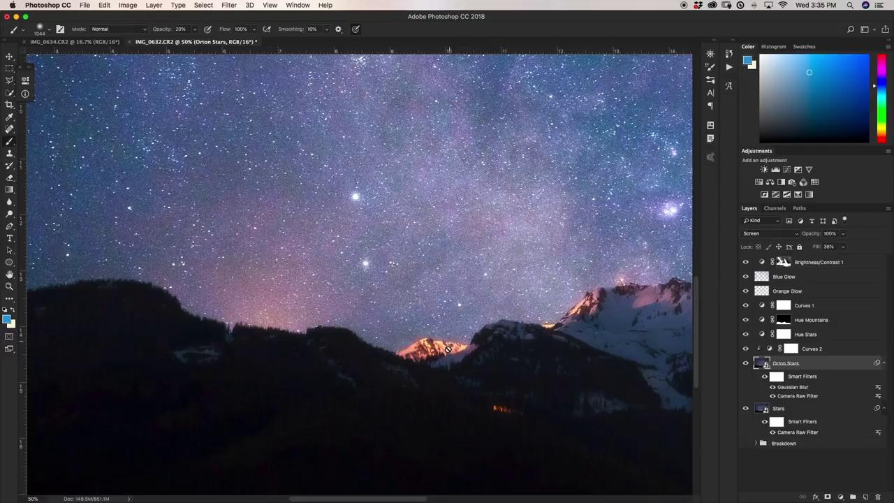
scroll(375, 389, right, 8)
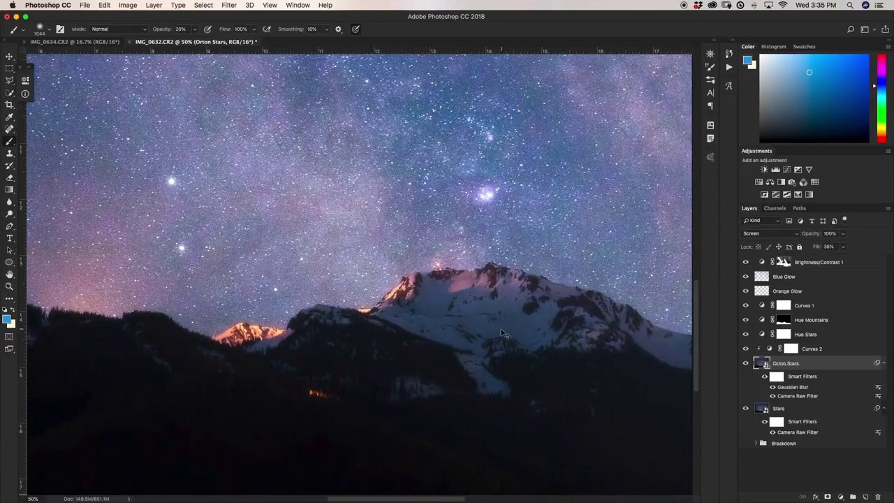
key(super+minus)
key(super+minus)
key(super+minus)
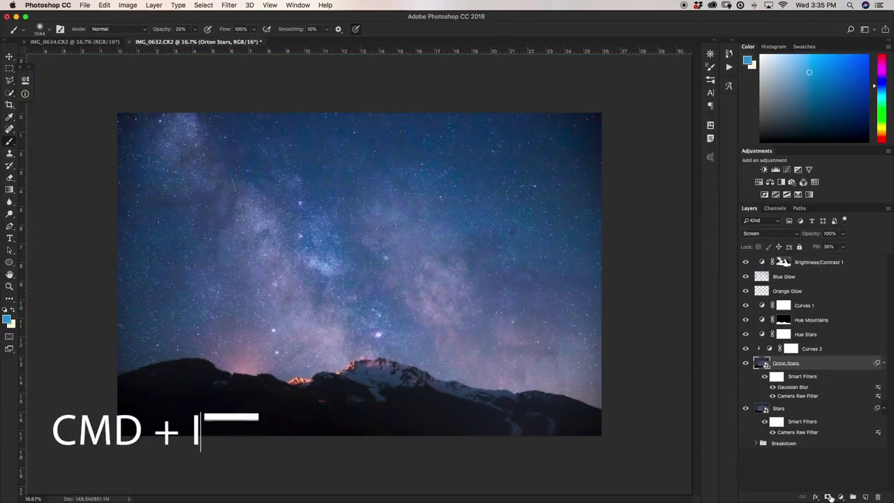
Add a black layer mask to Orton Stars and paint white at 20% brush opacity over the Milky Way and the sky near the mountains.
click(829, 497)
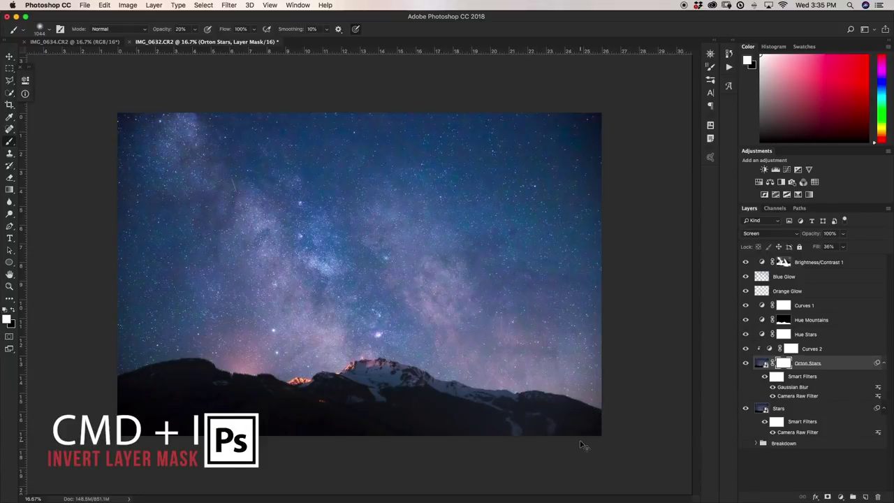
key(super+i)
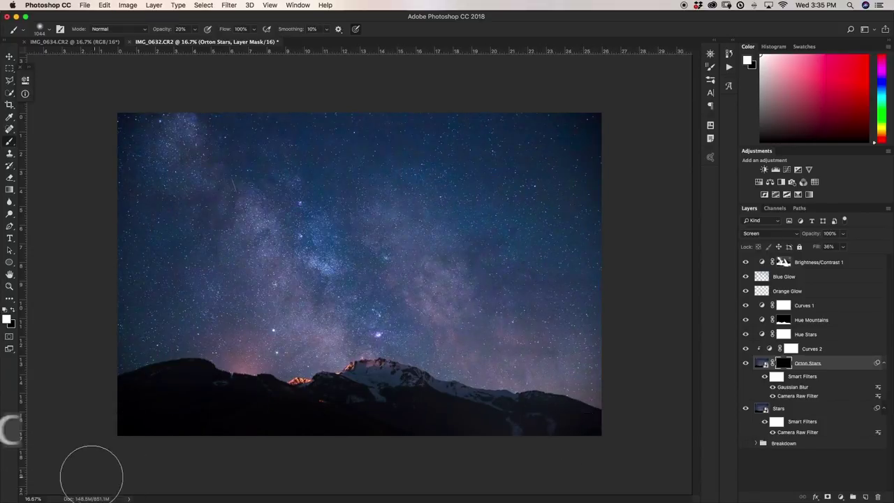
key(b)
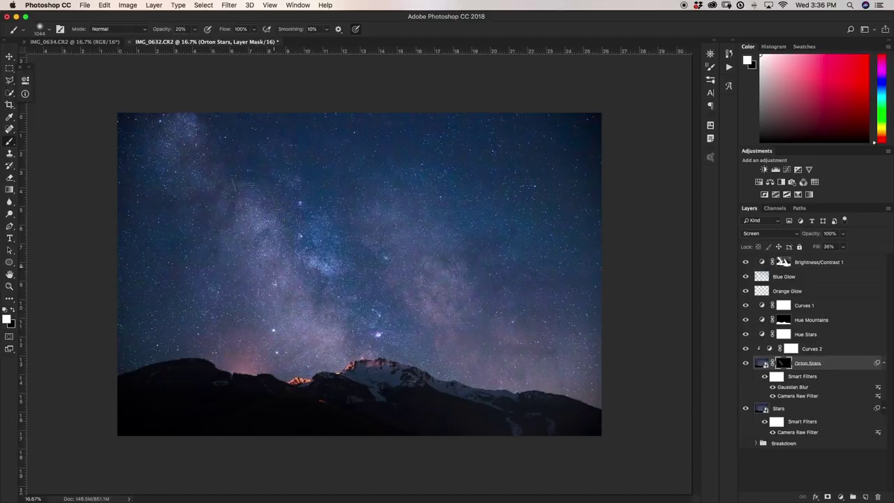
mouse_move(423, 244)
mouse_down()
mouse_move(436, 299)
mouse_move(500, 347)
mouse_move(547, 362)
mouse_up()
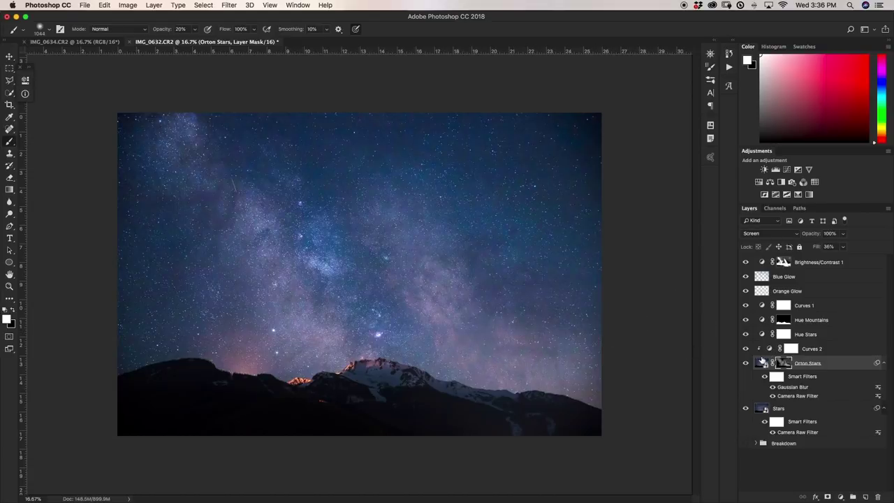
Compare the image with and without the Orton Stars layer.
click(746, 363)
click(746, 363)
click(746, 363)
click(746, 363)
Add a new layer above Brightness/Contrast 1 and name it starglow.
click(808, 264)
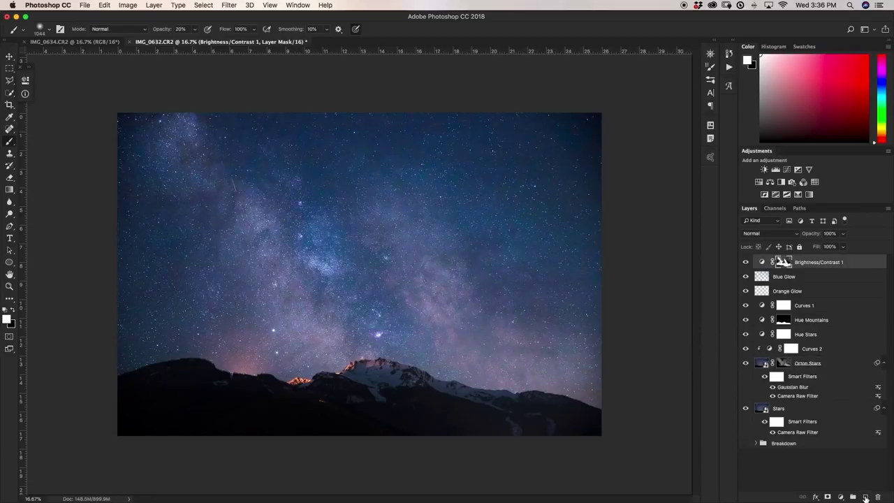
click(865, 497)
double_click(792, 261)
key(BackSpace)
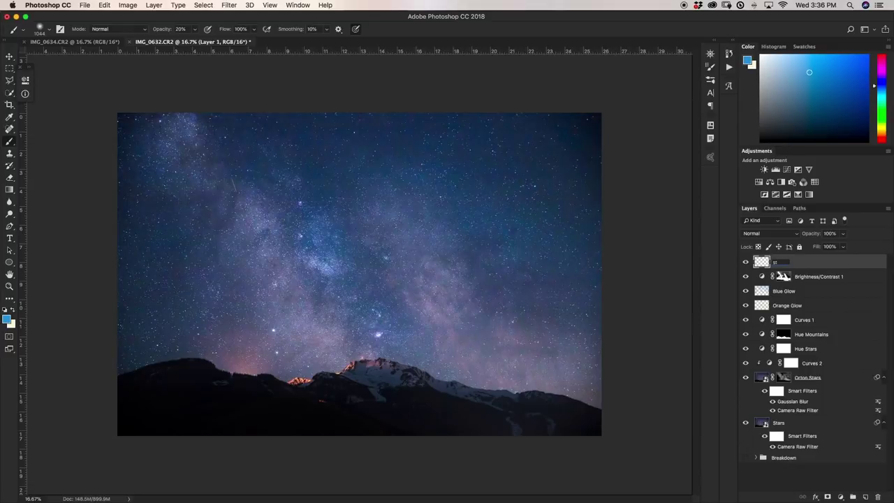
key(Return)
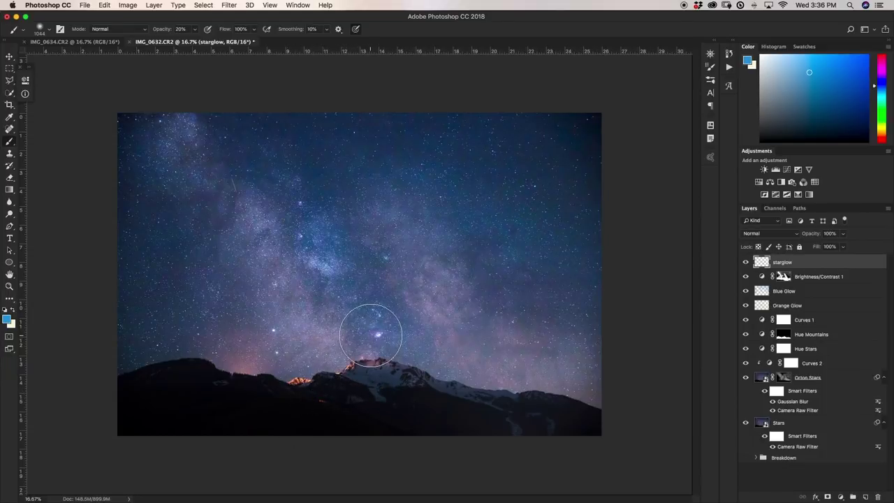
Sample the bright star's pale lavender above the peak and paint one dab over it with a 150 px brush at 100% opacity.
alt+click(383, 333)
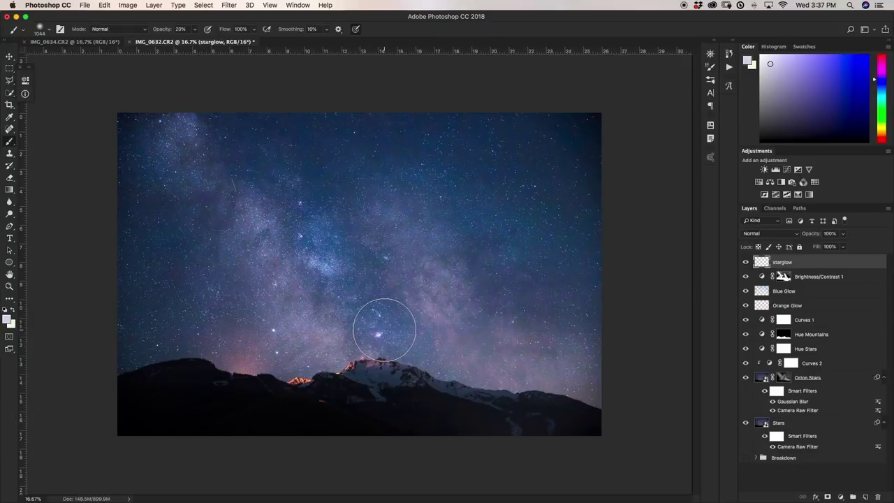
key(bracketleft)
key(bracketleft)
key(bracketleft)
key(bracketleft)
key(bracketleft)
drag(197, 31, 252, 48)
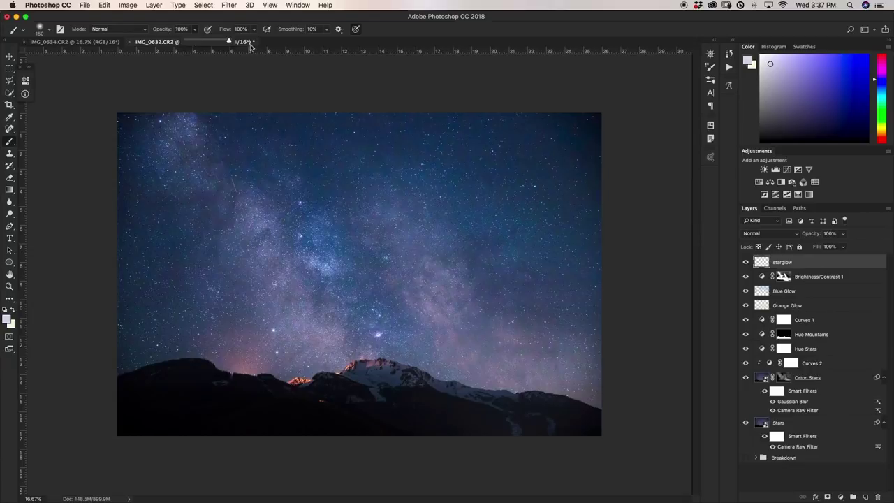
click(378, 336)
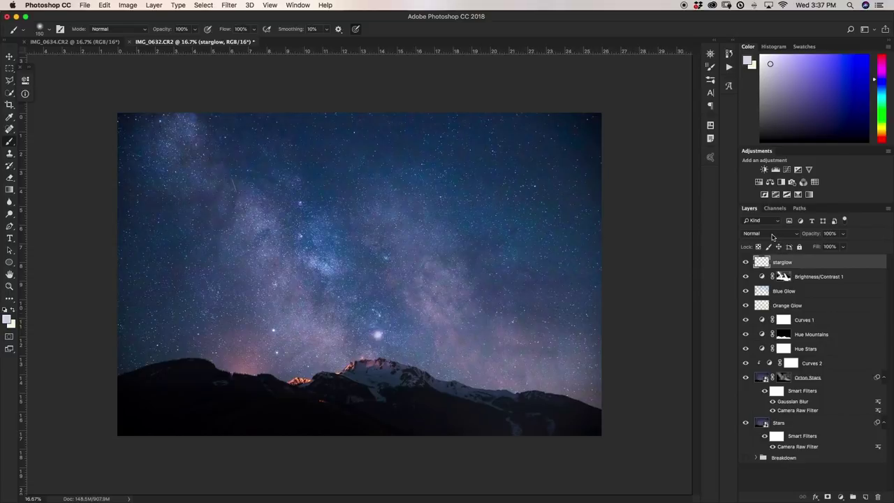
Set the starglow layer to Overlay blending with a 65% fill.
click(770, 235)
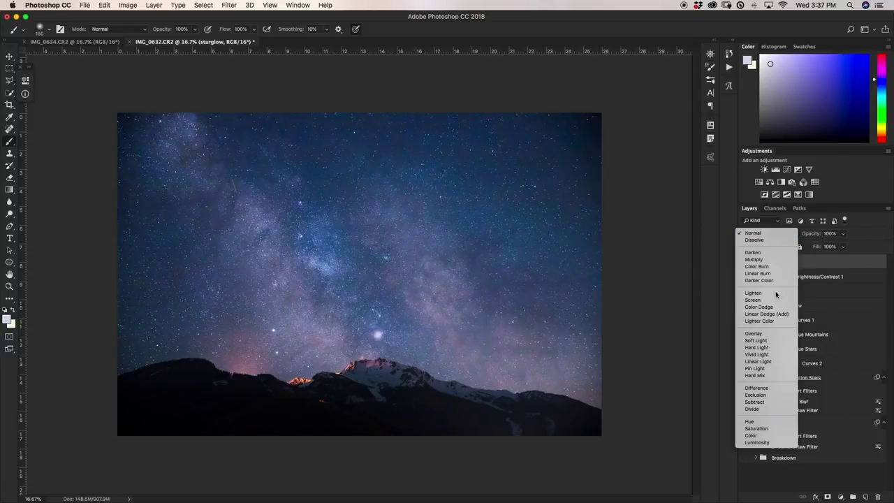
click(767, 338)
click(745, 263)
click(746, 262)
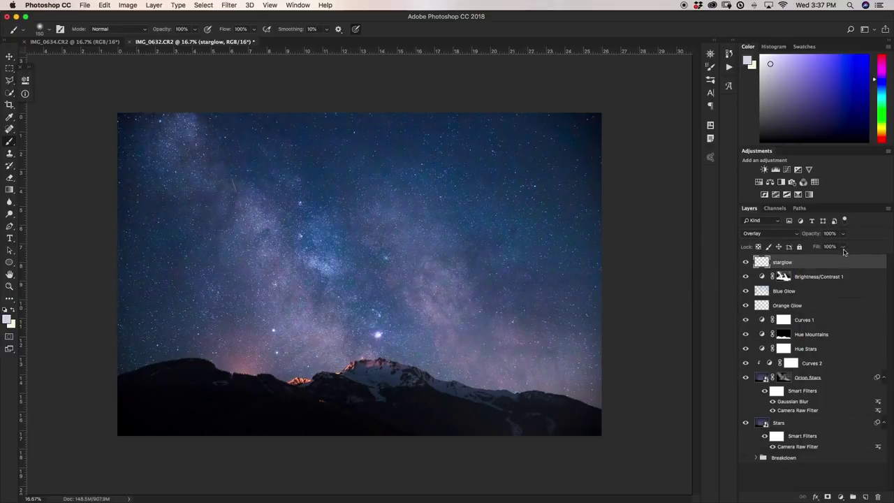
click(843, 247)
drag(842, 260, 828, 260)
click(648, 305)
Transform the painted star glow into a flattened, slanted oval around the bright star.
key(super+plus)
key(super+plus)
key(super+plus)
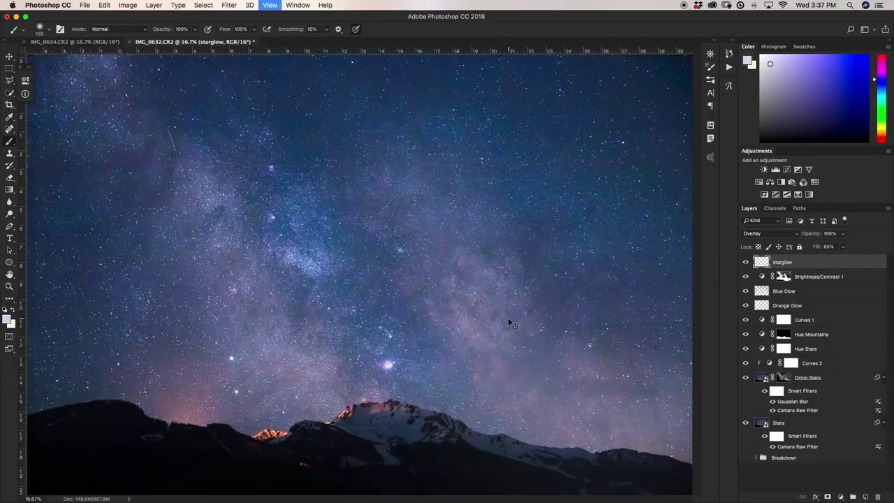
scroll(521, 355, down, 2)
scroll(521, 355, right, 2)
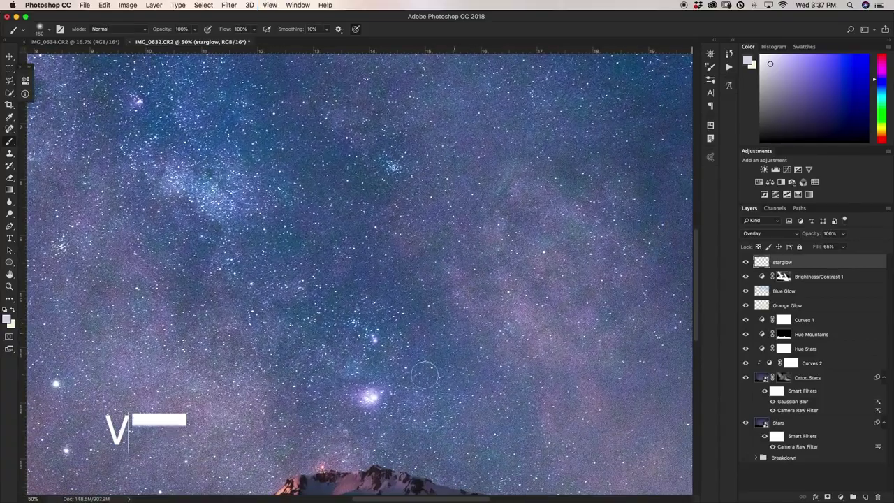
key(v)
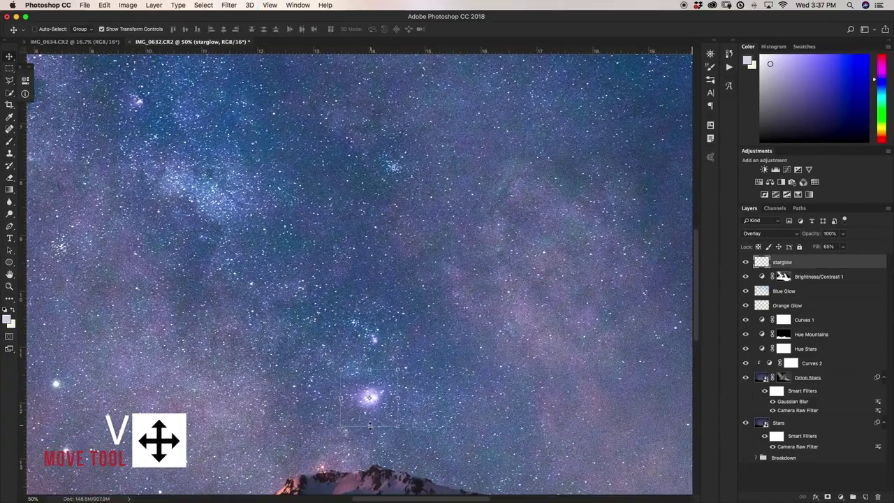
drag(370, 426, 427, 375)
key(Return)
key(super+0)
key(alt+bracketleft)
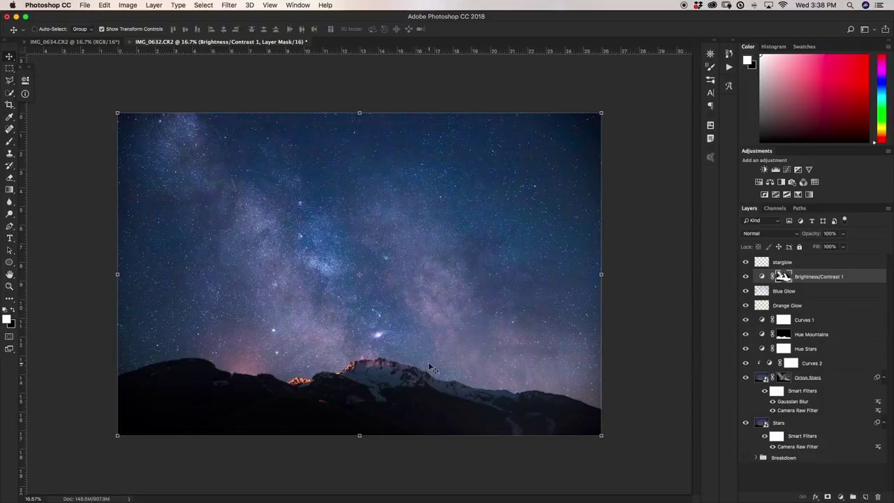
Create a layer named DB above starglow in Overlay mode, filled with the Overlay-neutral 50% gray.
click(792, 263)
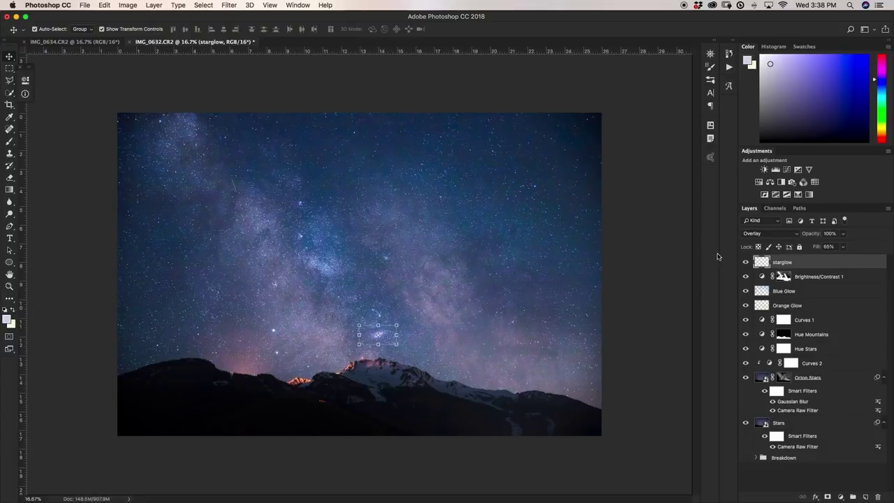
key(super+shift+n)
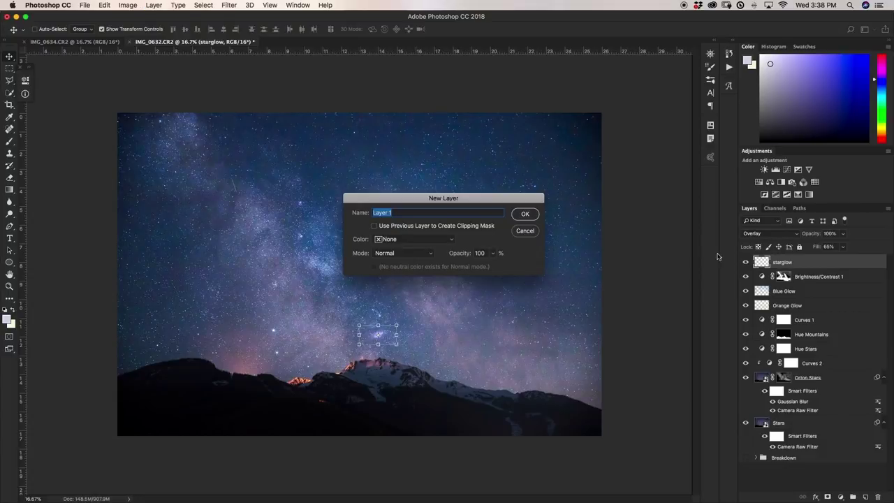
key(BackSpace)
click(391, 255)
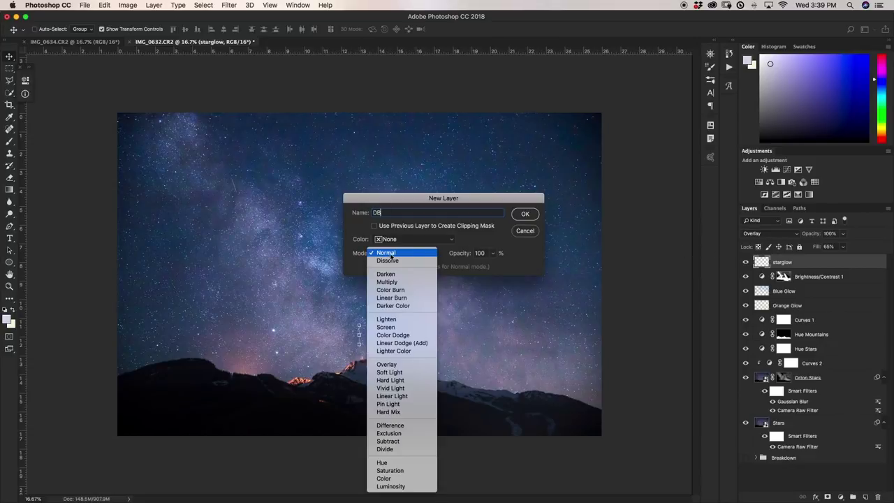
click(403, 366)
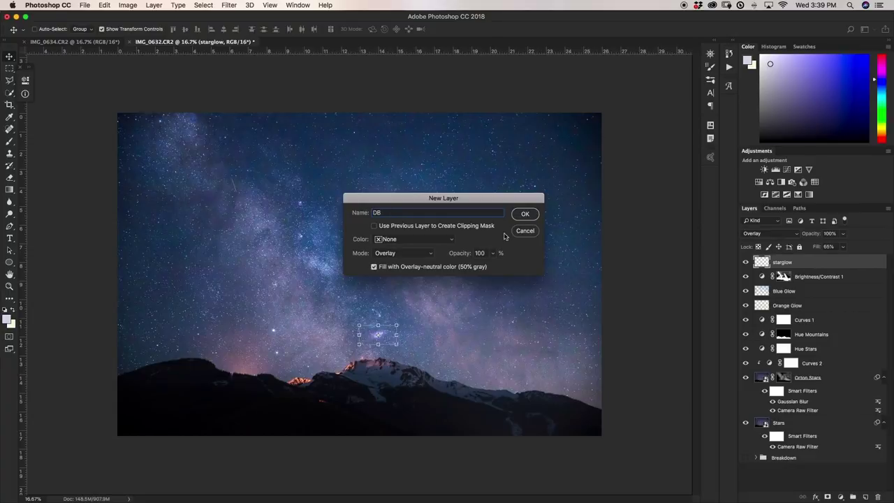
click(526, 216)
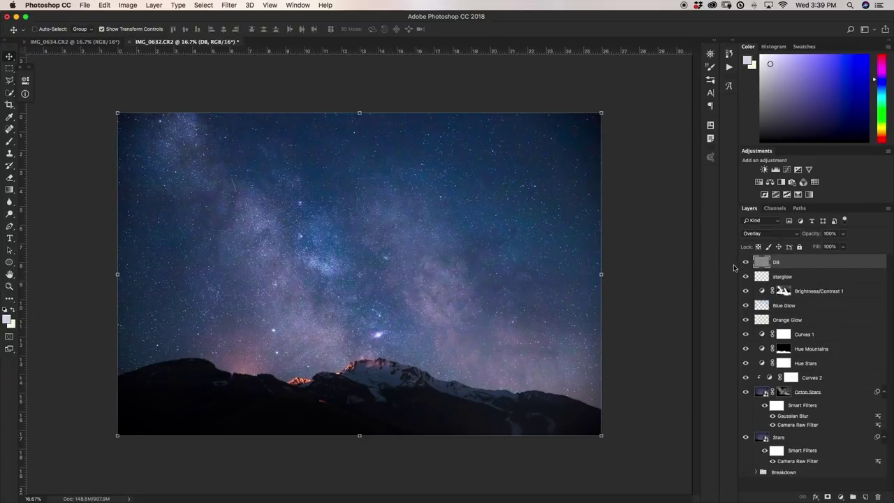
Dodge the bright star, Milky Way and snowy peak on DB using Midtones at 10% exposure, and reduce the brush to 300 px.
key(o)
key(o)
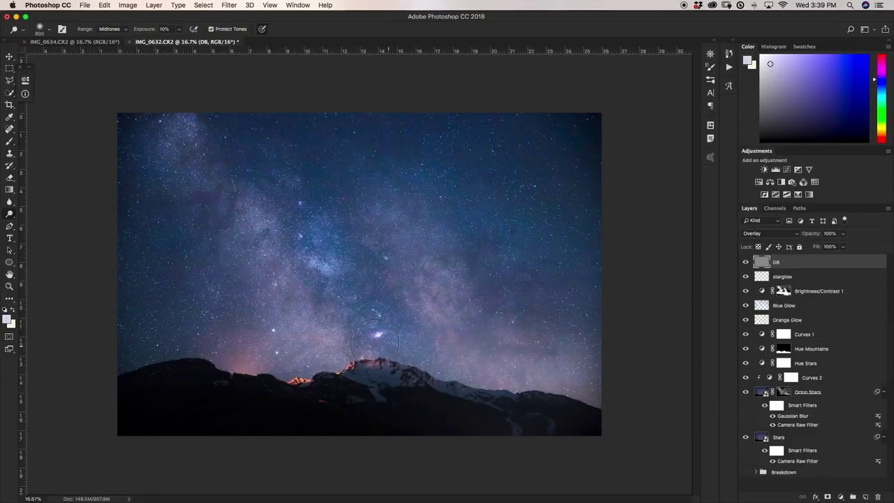
click(385, 339)
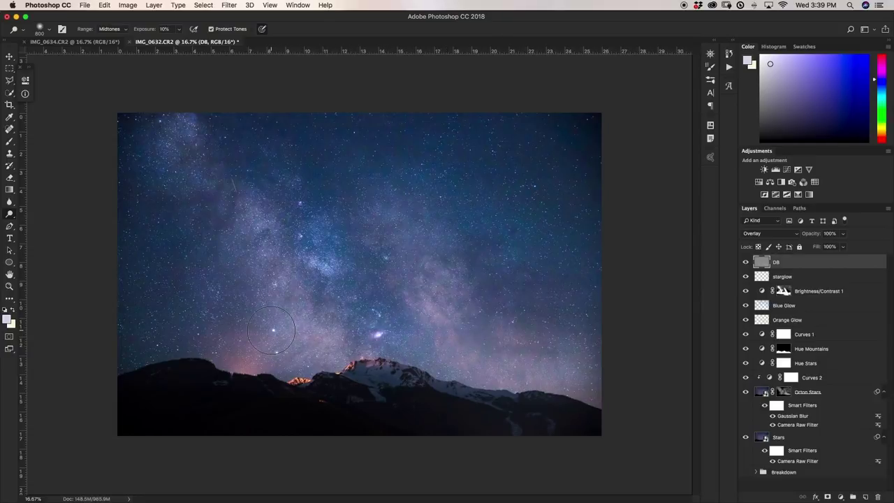
drag(185, 167, 170, 130)
mouse_move(420, 384)
mouse_down()
mouse_move(439, 393)
mouse_move(435, 403)
mouse_up()
key(bracketleft)
key(bracketleft)
key(bracketleft)
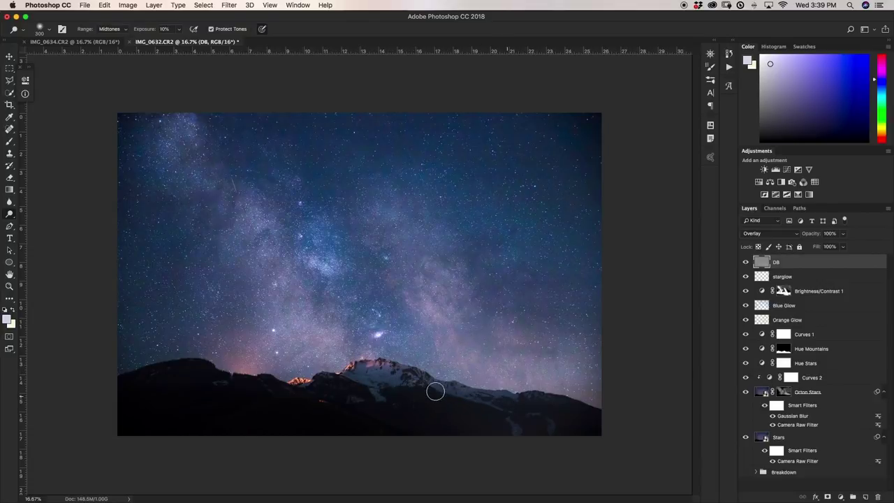
Burn the dark sky beside the Milky Way on DB with the Burn tool set to Midtones and 4% exposure.
right_click(9, 213)
click(38, 222)
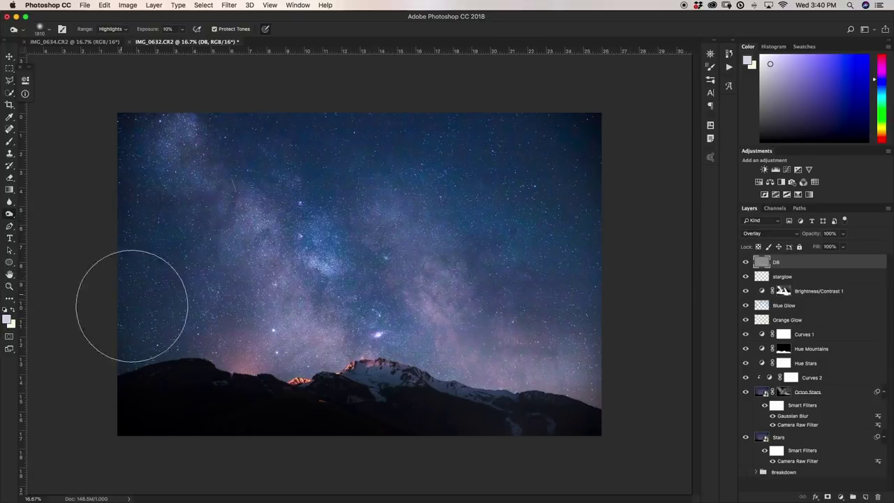
click(111, 29)
click(111, 20)
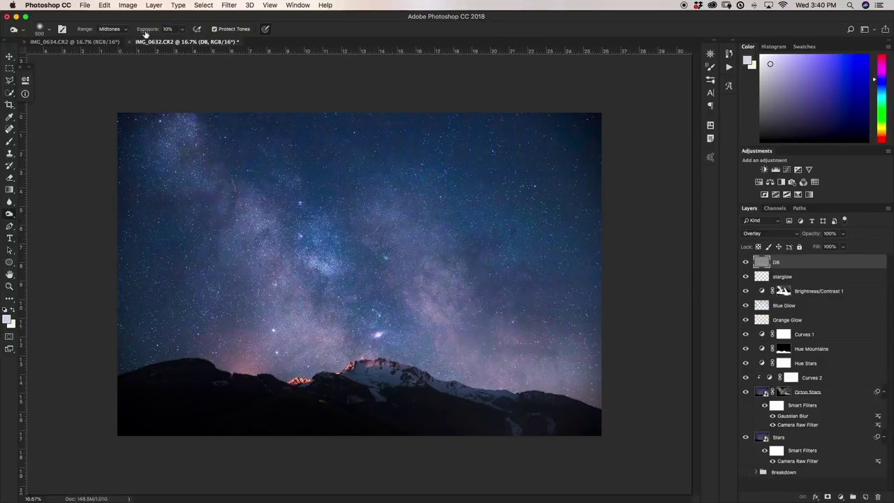
drag(181, 29, 180, 43)
click(479, 253)
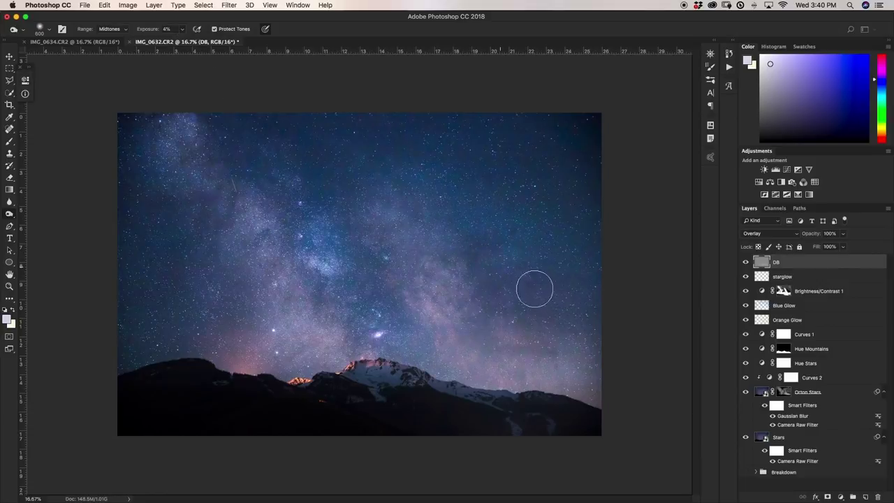